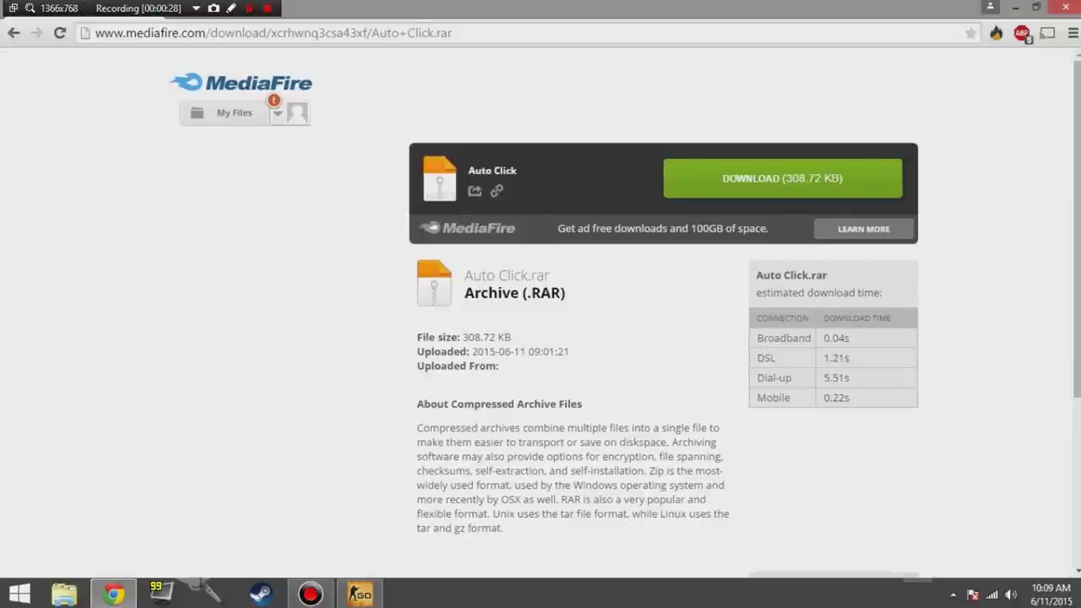
- Download the Auto Click.rar archive from the MediaFire page
key("ctrl+a")
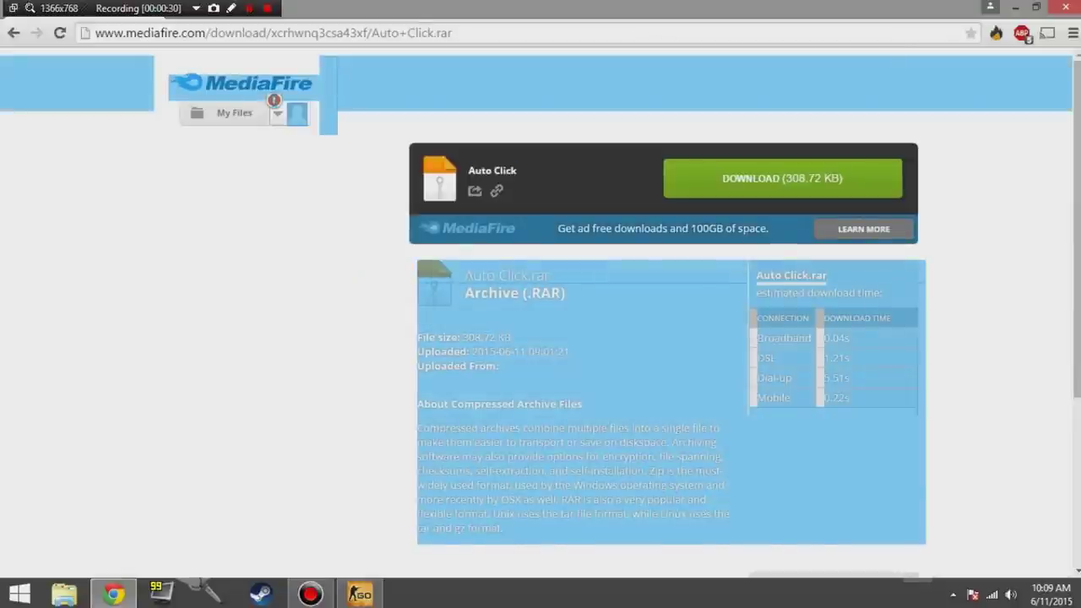
left_click(980, 279)
left_click(783, 178)
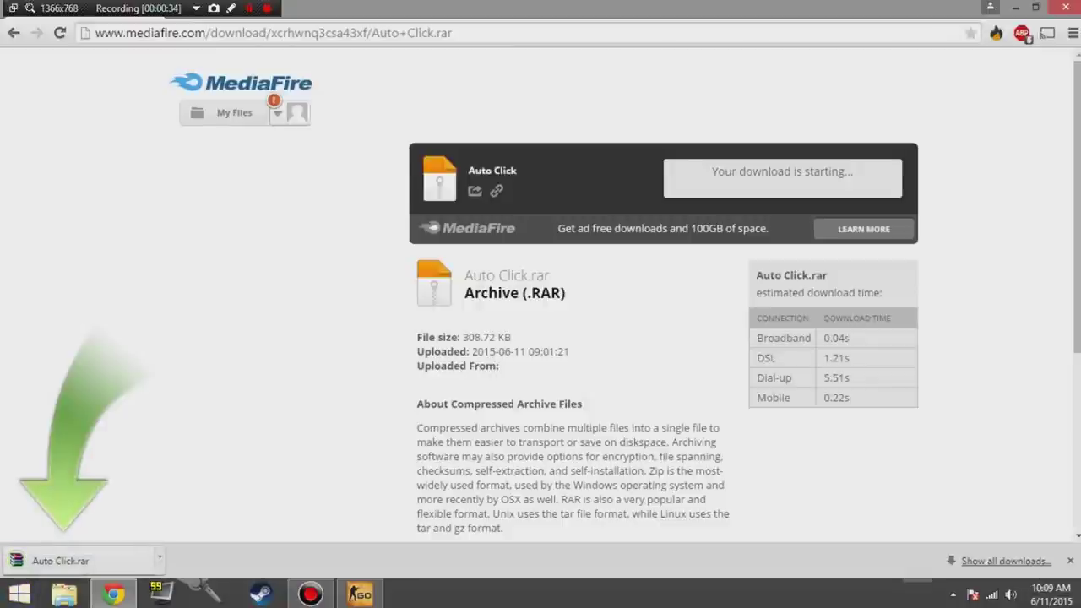
- Open the Auto Click archive from the desktop in WinRAR and dismiss the licence purchase reminder
key("super+d")
key("alt+Tab")
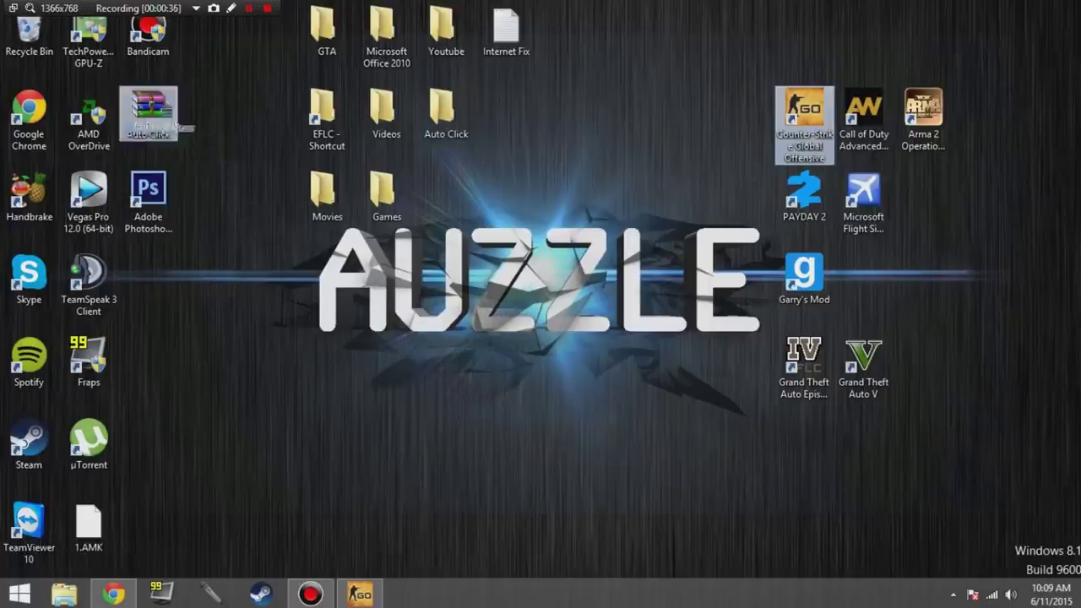
key("alt+Tab")
key("alt+Tab")
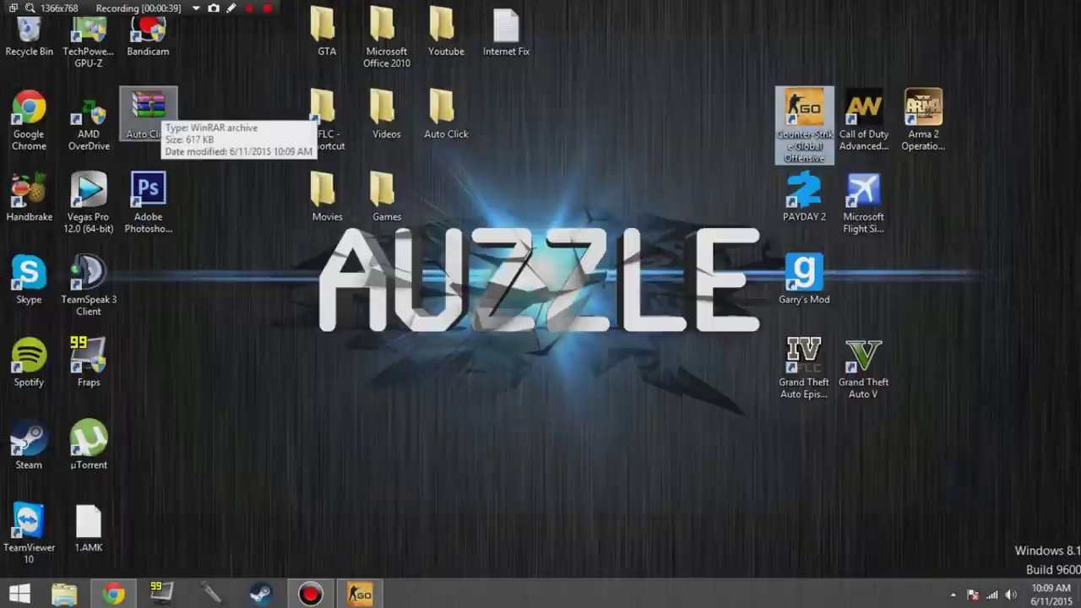
double_click(148, 109)
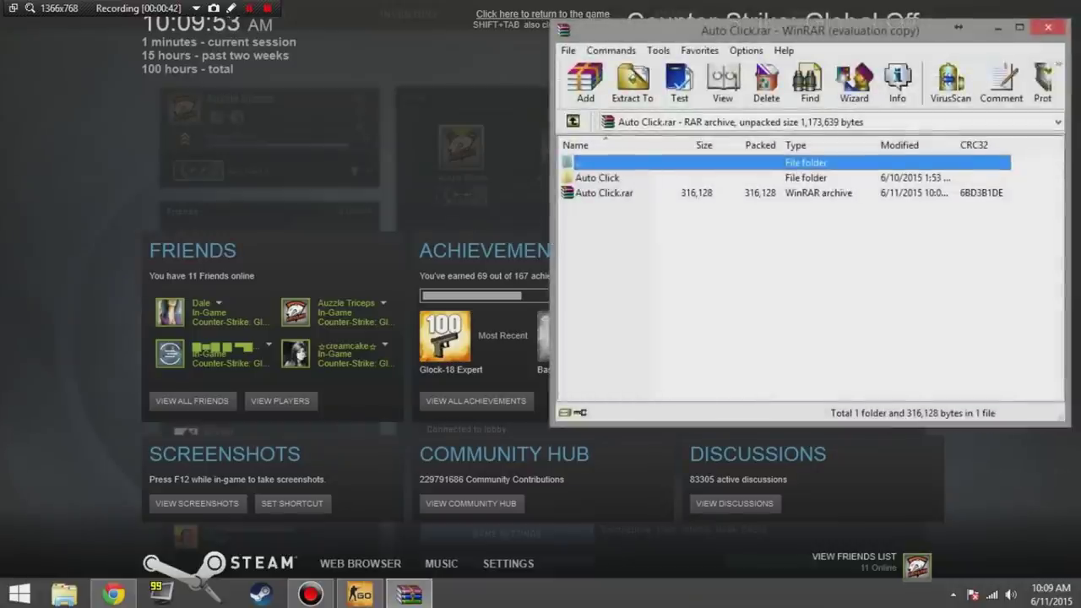
left_click(895, 232)
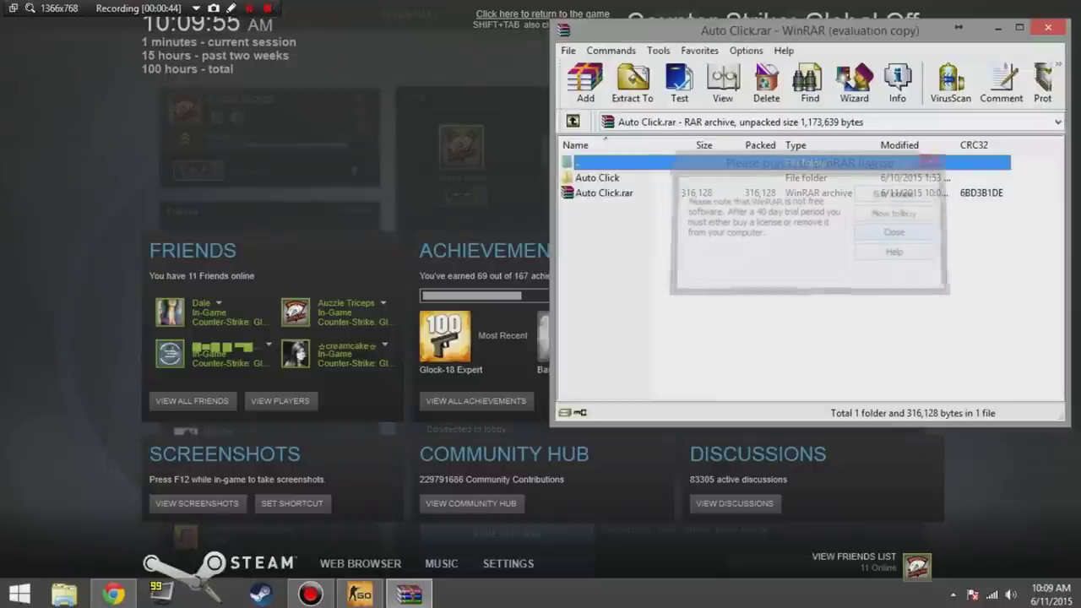
- Launch AutoMouseClick from the MurGee Auto Mouse Click folder inside the desktop's Auto Click folder, and close the folder window
key("super+d")
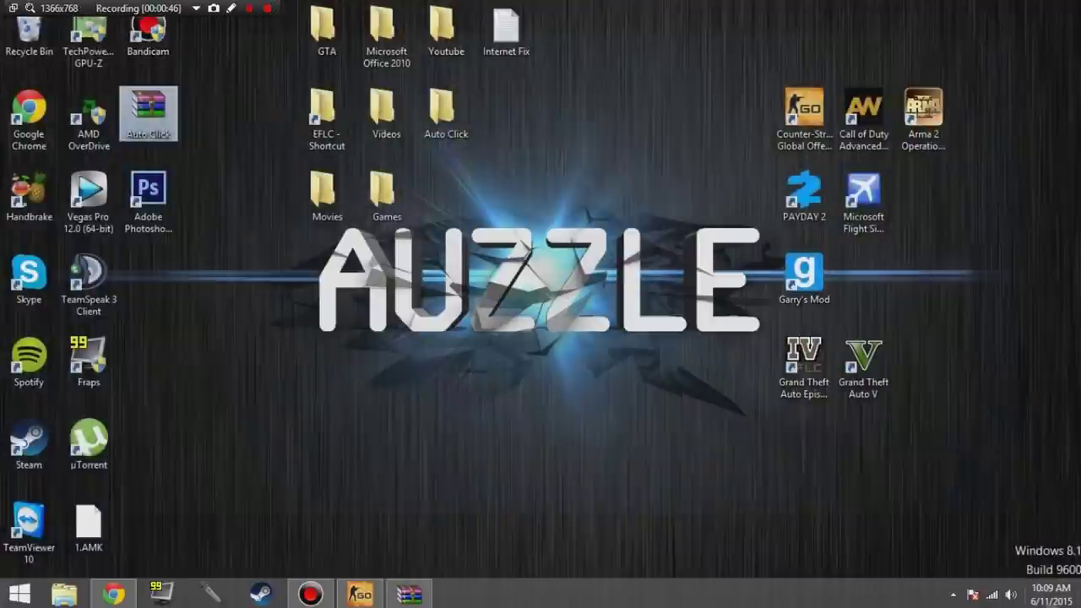
double_click(452, 112)
left_click(237, 300)
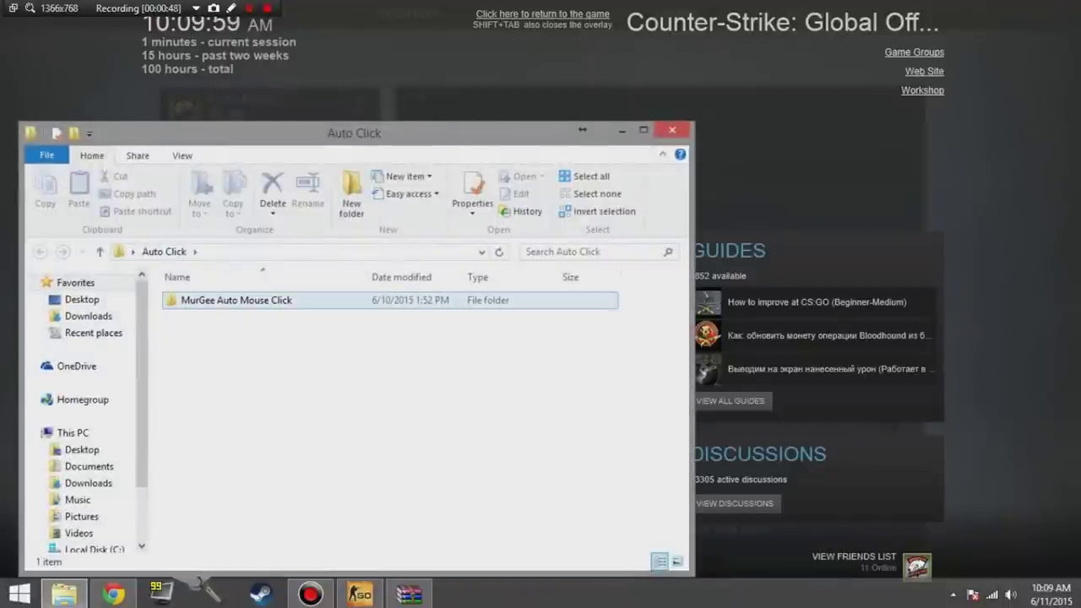
double_click(236, 300)
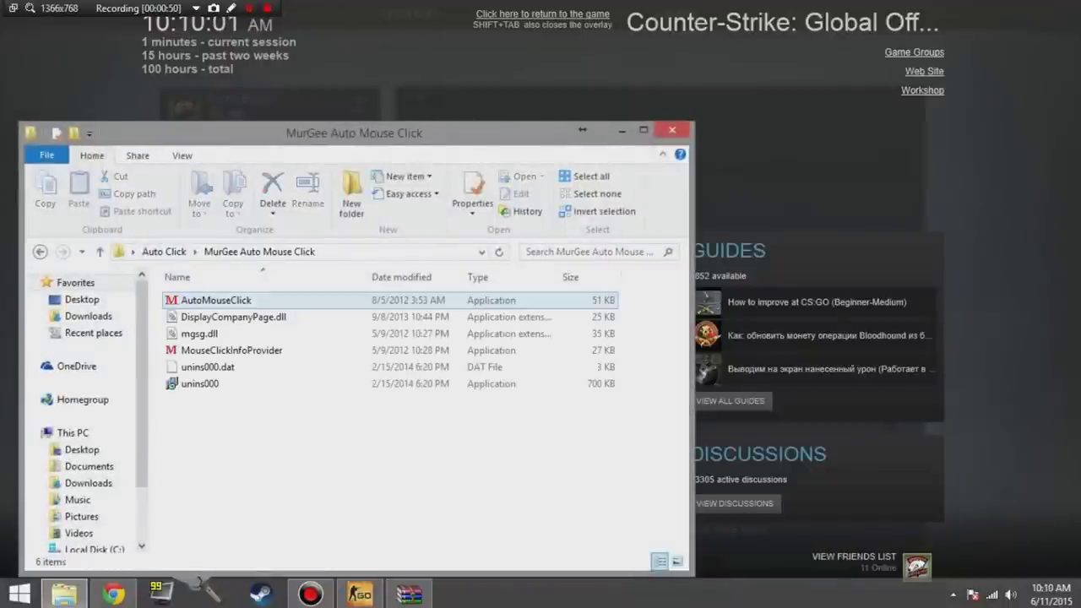
key("Return")
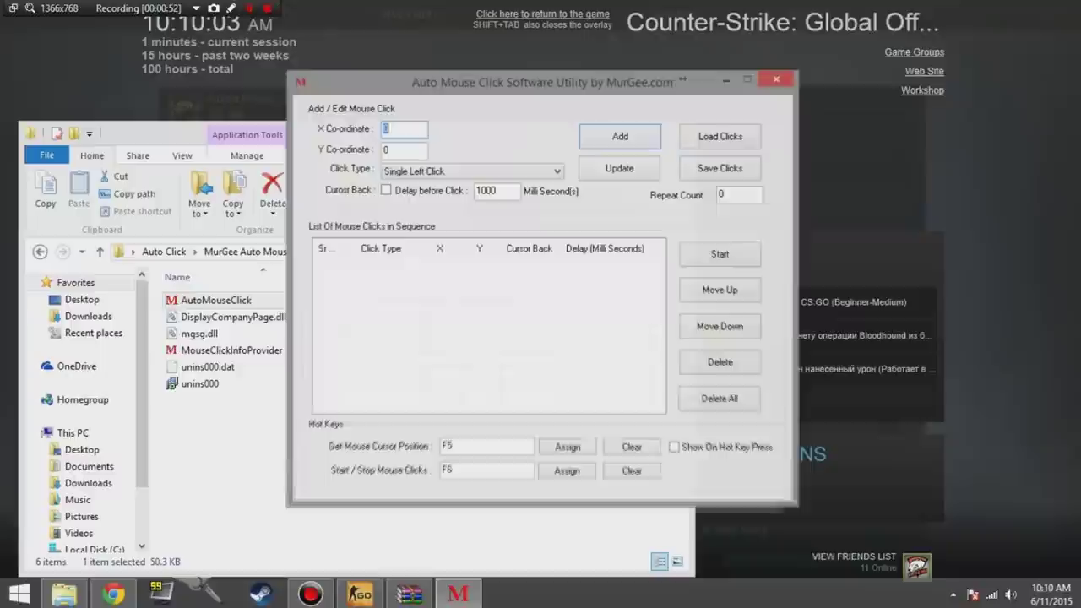
left_click(237, 300)
left_click(673, 128)
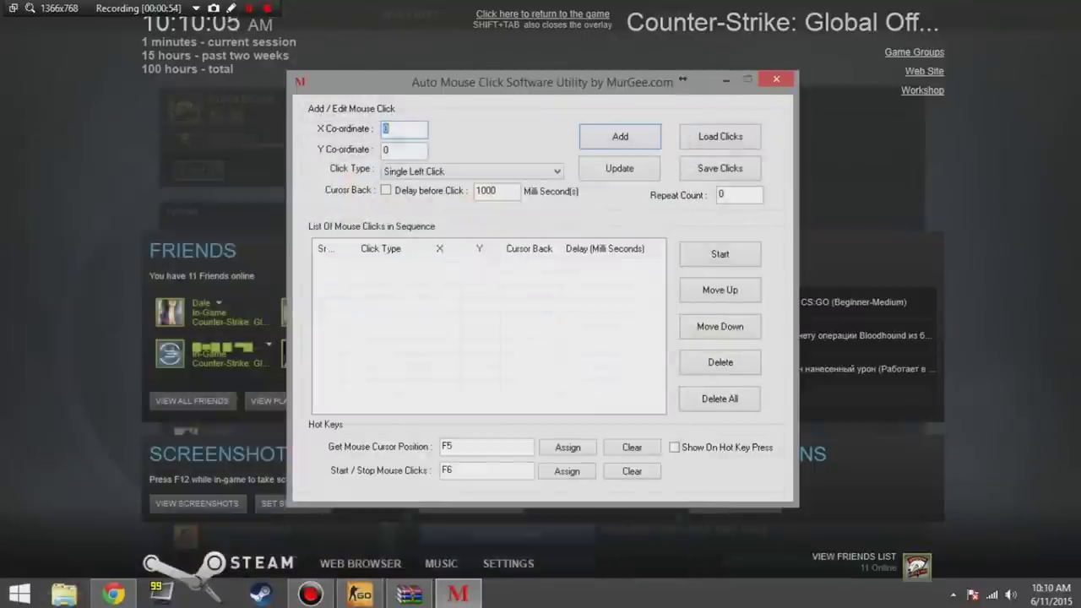
key("super+d")
key("super+d")
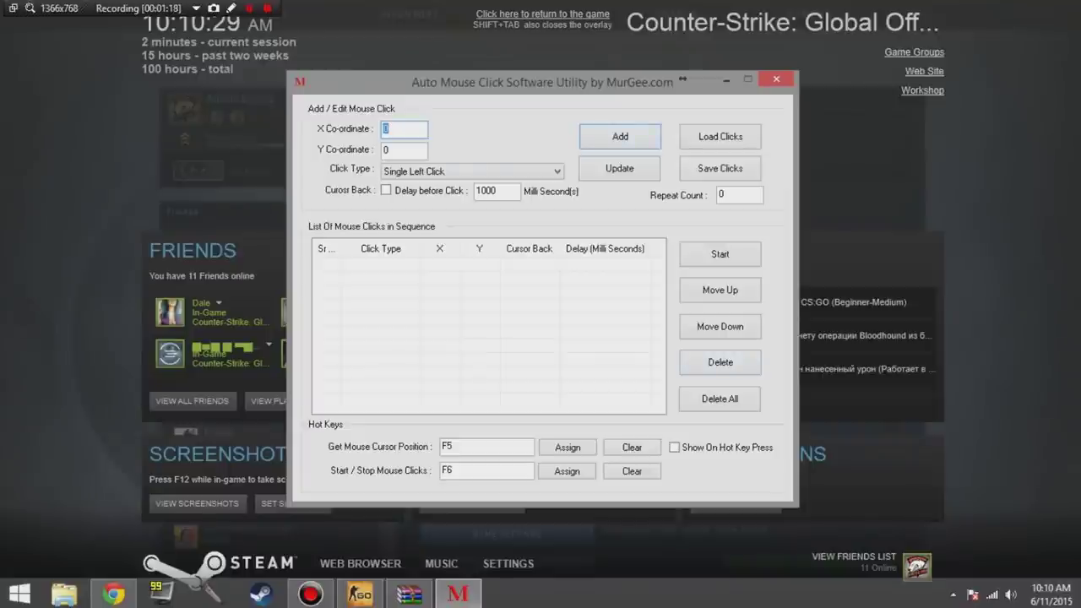
- Test the hot keys for starting mouse clicks and for getting the mouse cursor position
left_click(458, 447)
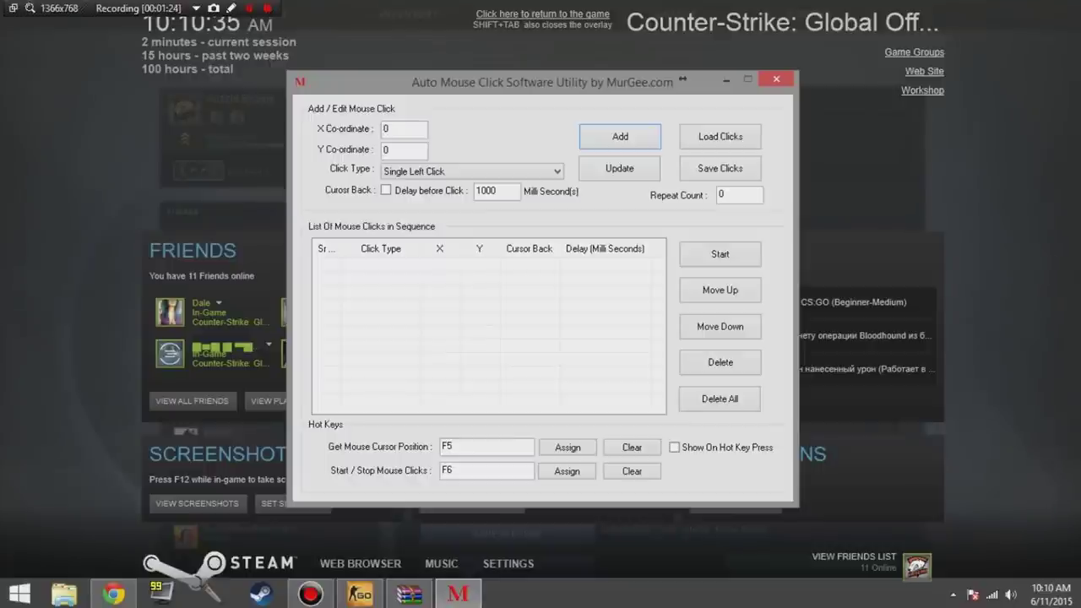
key("F6")
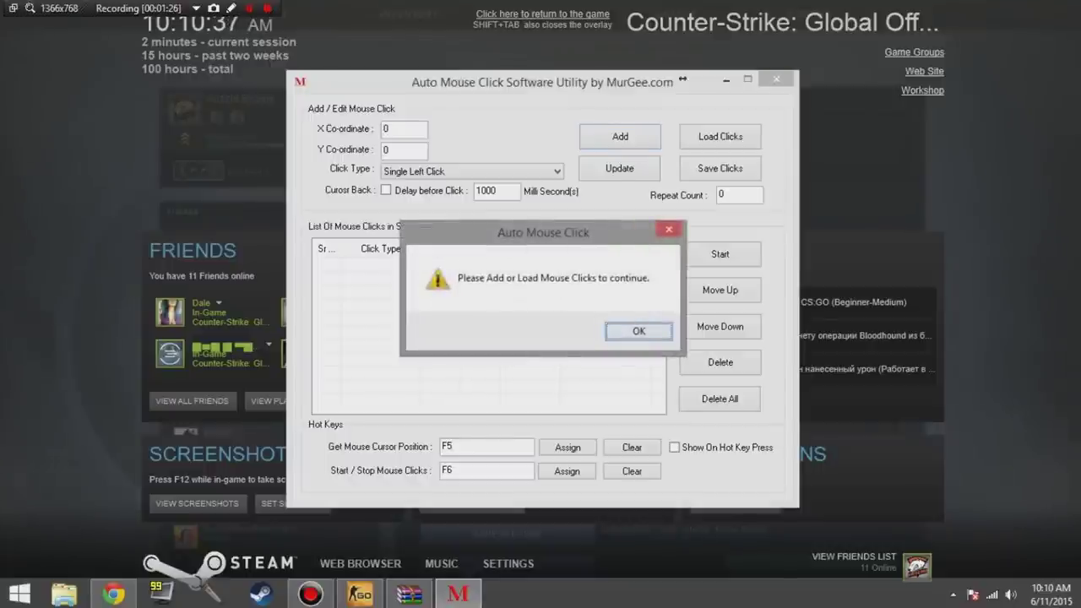
key("Return")
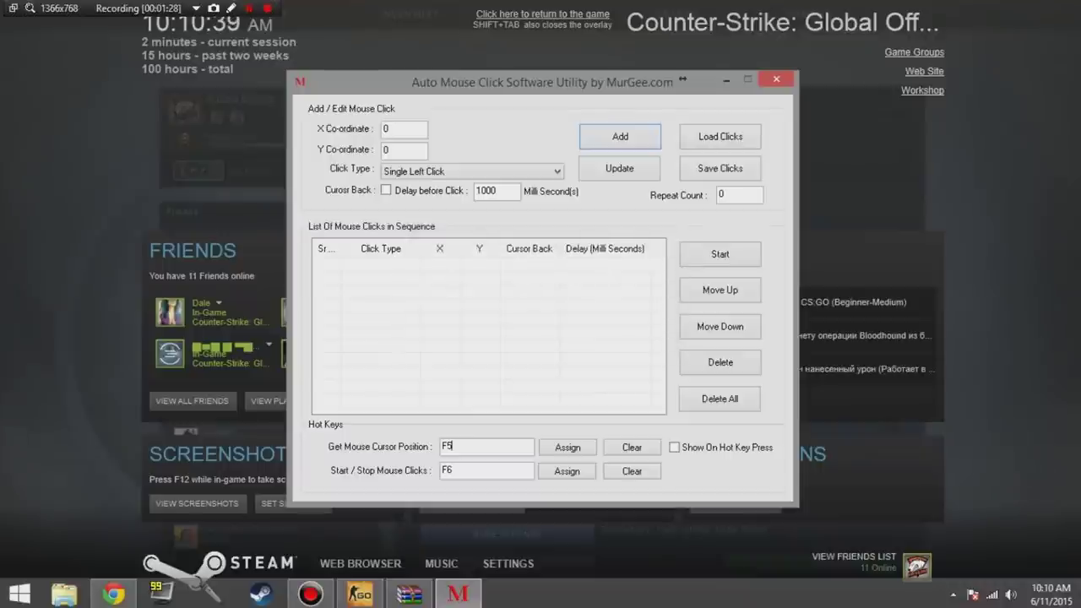
key("F5")
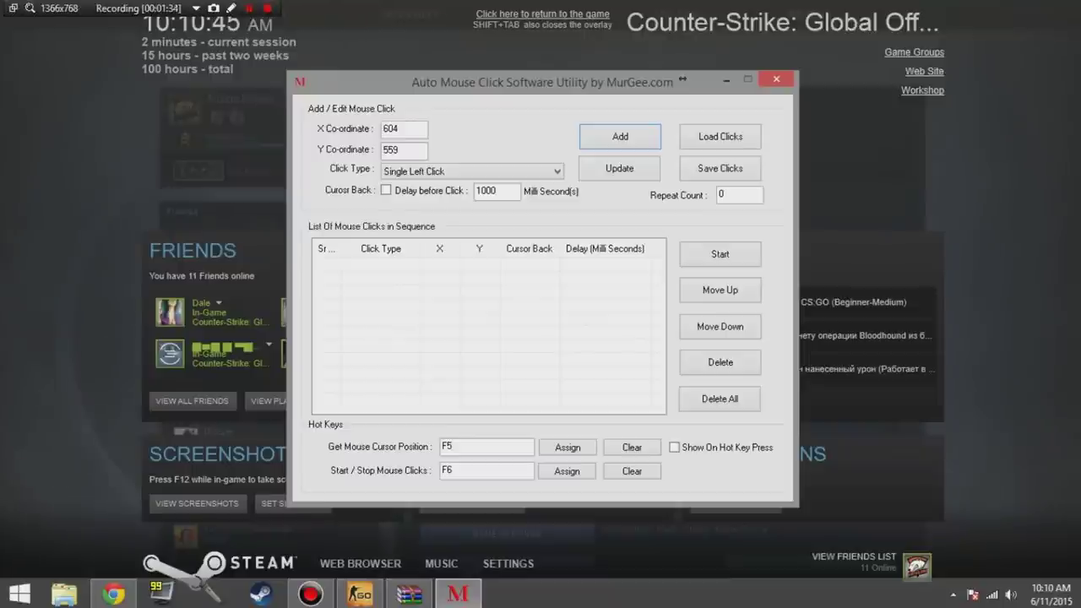
- Assign F5 as the hot key for getting the cursor position and F6 for starting and stopping mouse clicks
left_click(473, 471)
left_click(567, 448)
left_click(567, 471)
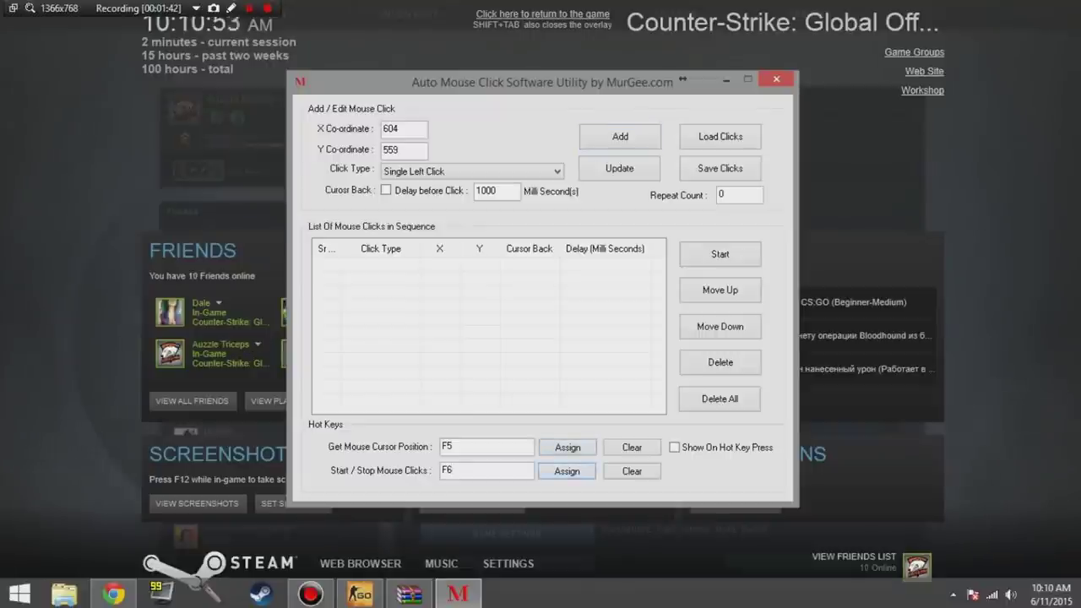
- Switch to Counter-Strike: Global Offensive, close the Steam overlay and examine the profile's rank information and the lobby
key("alt+Tab")
key("shift+Tab")
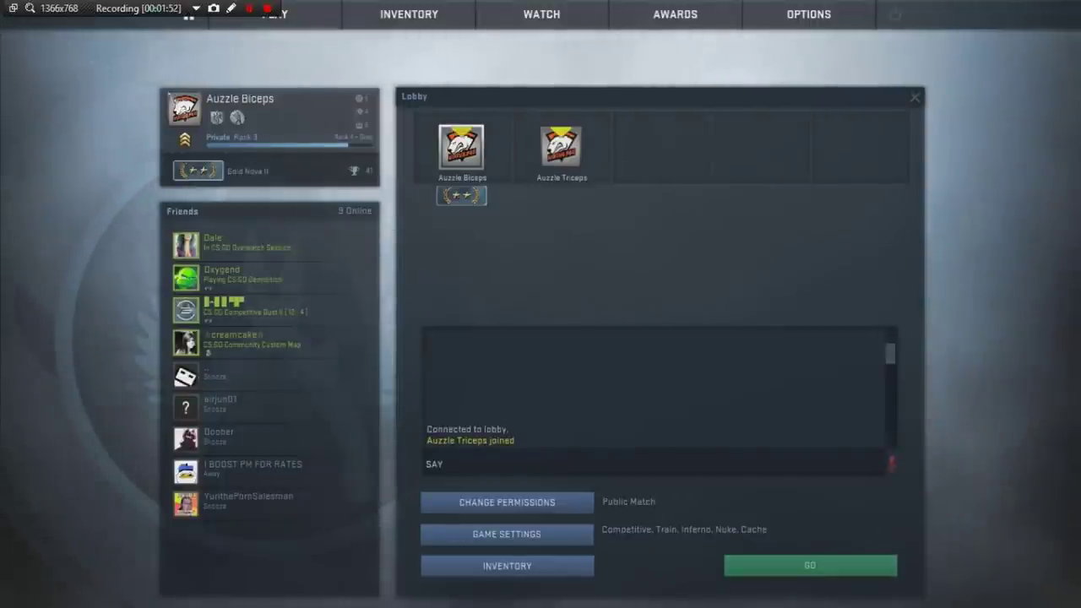
mouse_move(247, 150)
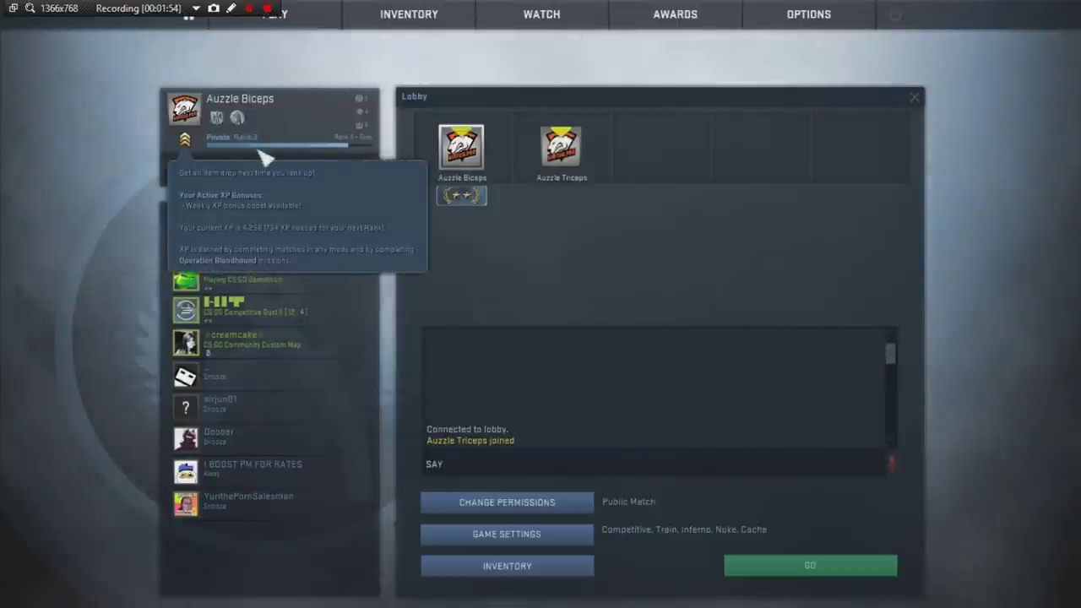
mouse_move(325, 173)
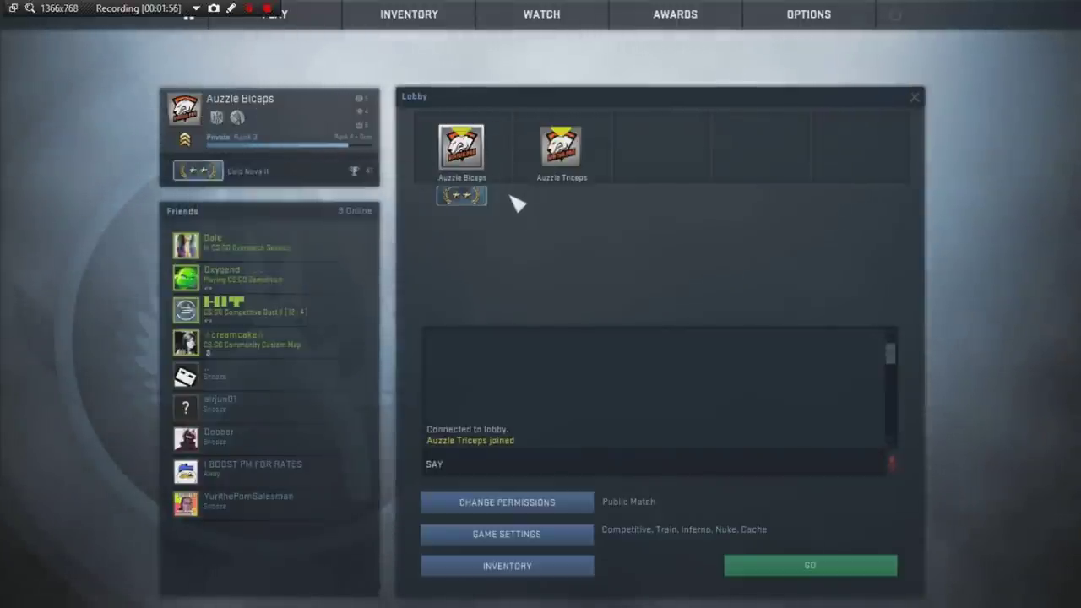
mouse_move(230, 181)
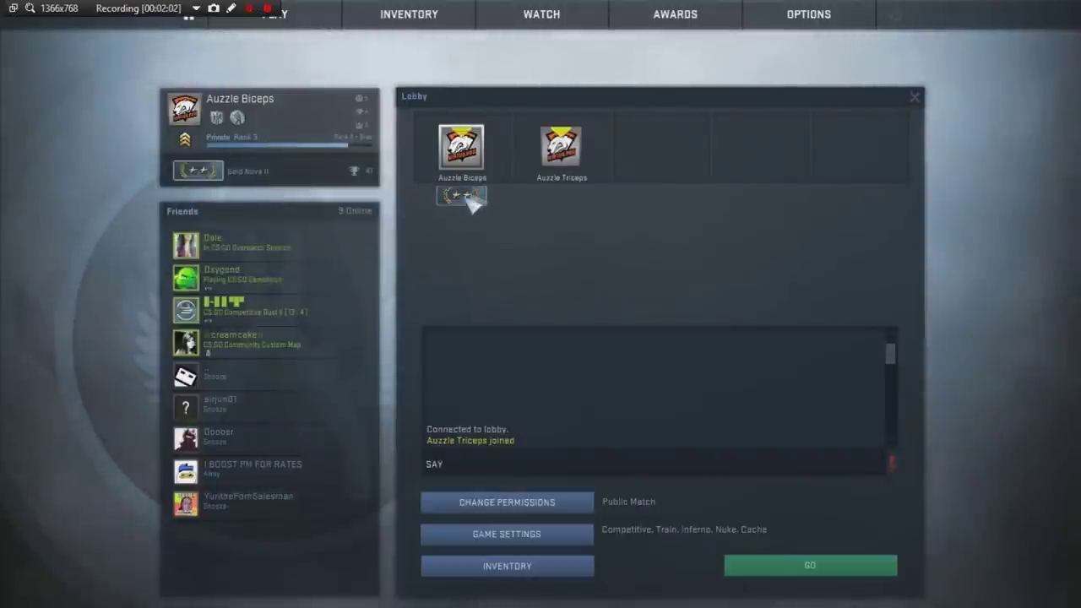
- Return to the Auto Mouse Click utility and close the WinRAR window
key("alt+Tab")
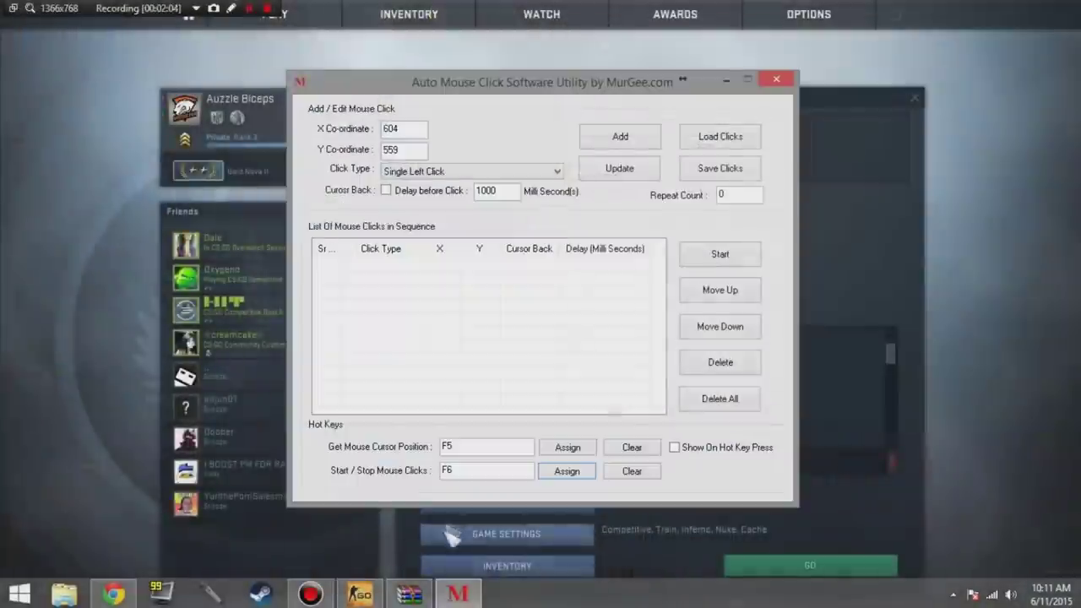
right_click(409, 594)
left_click(376, 558)
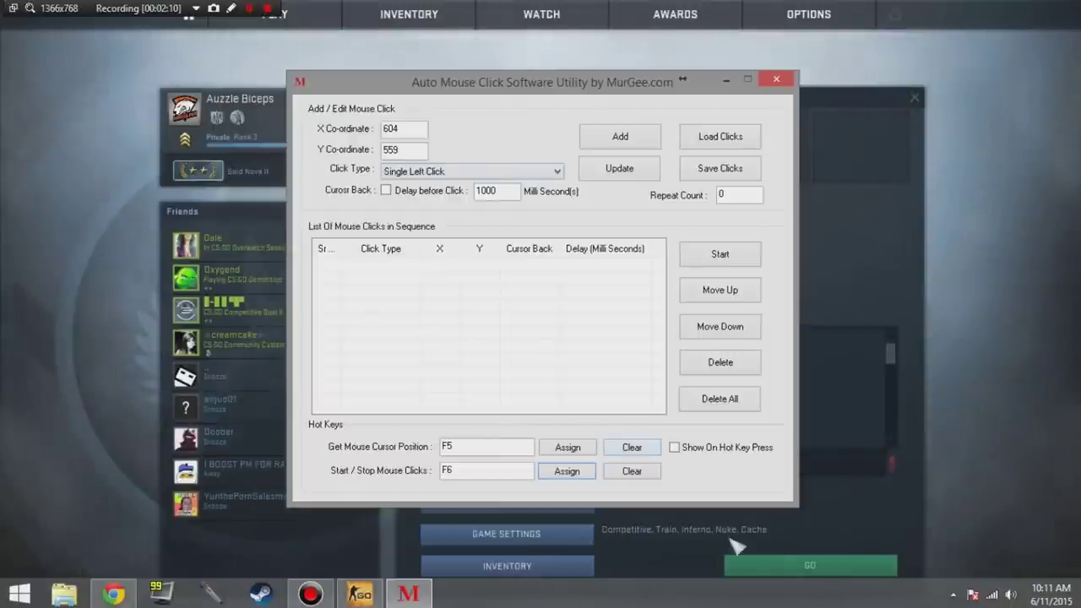
- Capture the position of the lobby's GO button and add a single left click at X 1017, Y 708 with a 1000 ms delay
left_click(832, 519)
left_click(806, 570)
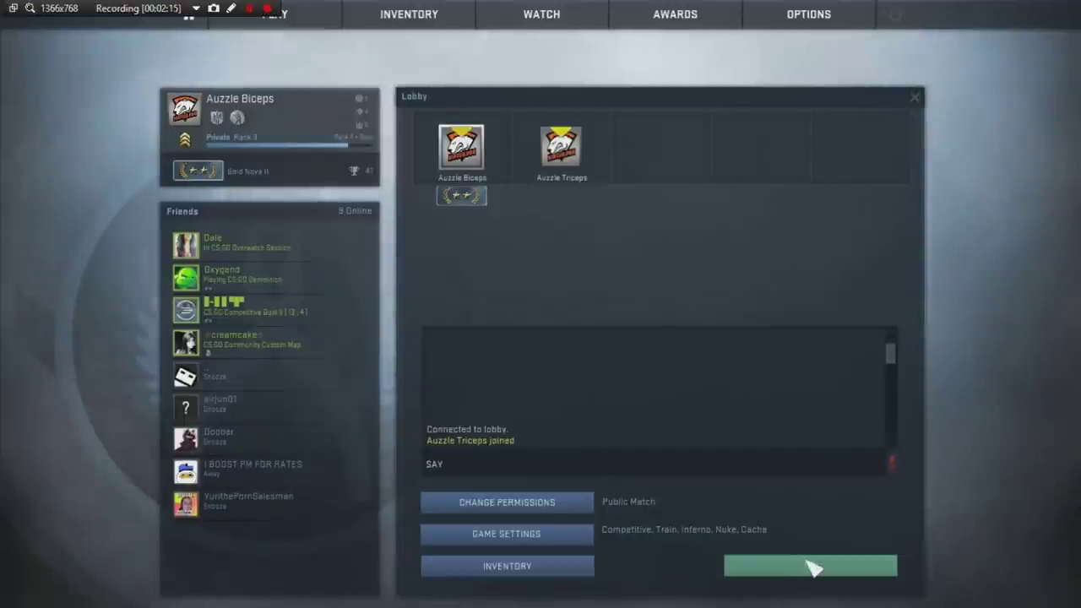
key("alt+Tab")
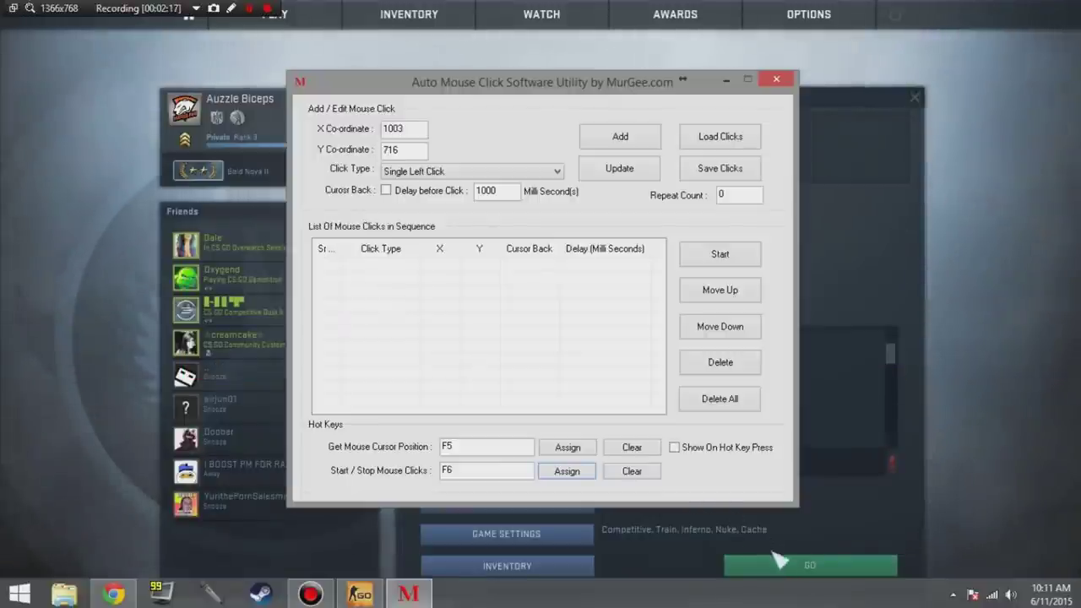
key("F5")
key("F5")
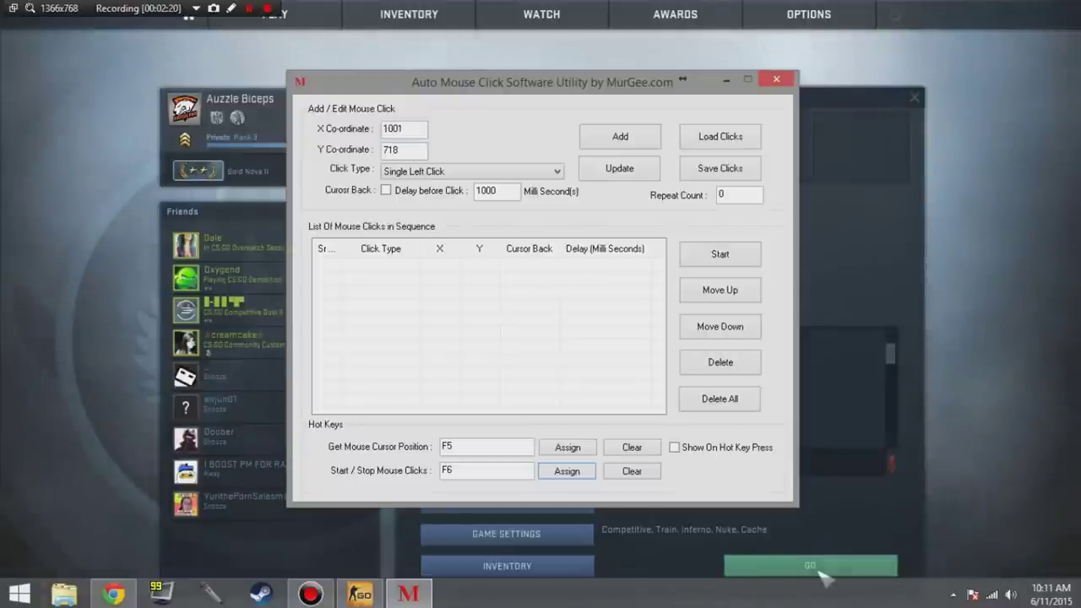
key("F5")
key("F5")
key("F5")
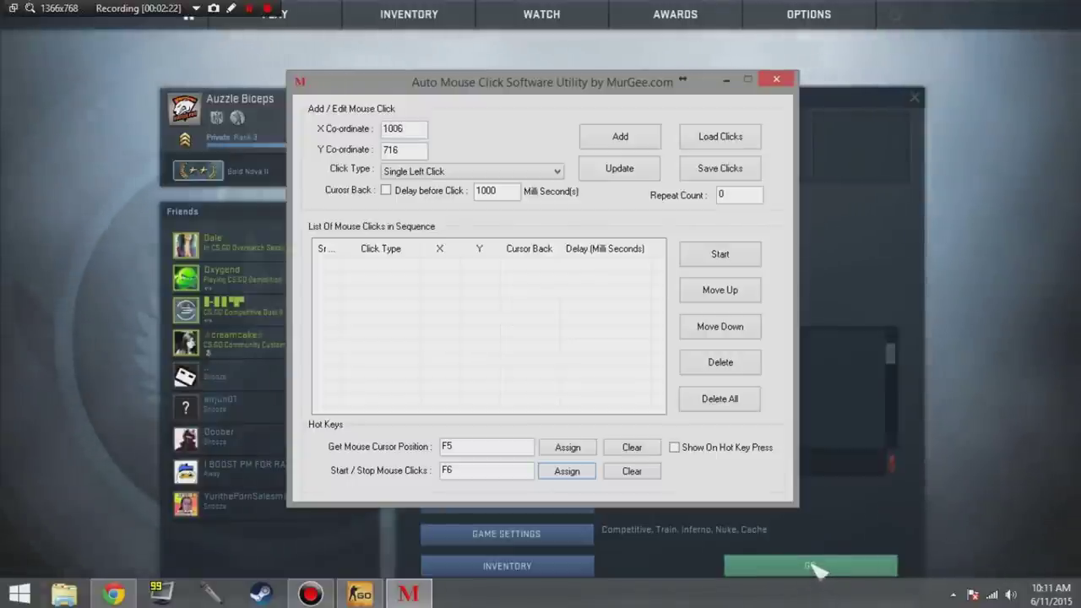
key("F5")
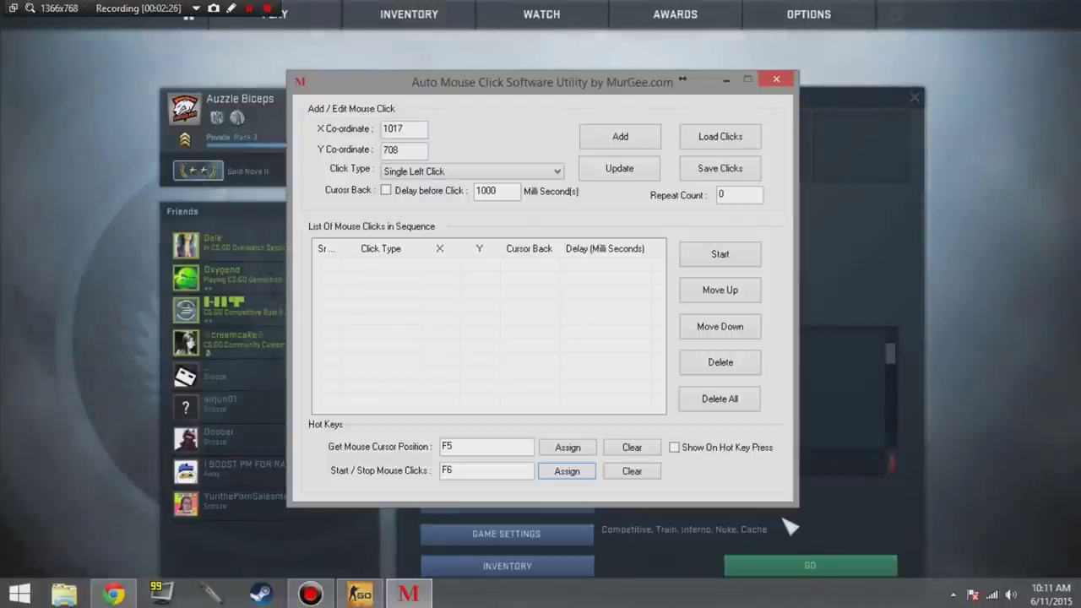
left_click(620, 137)
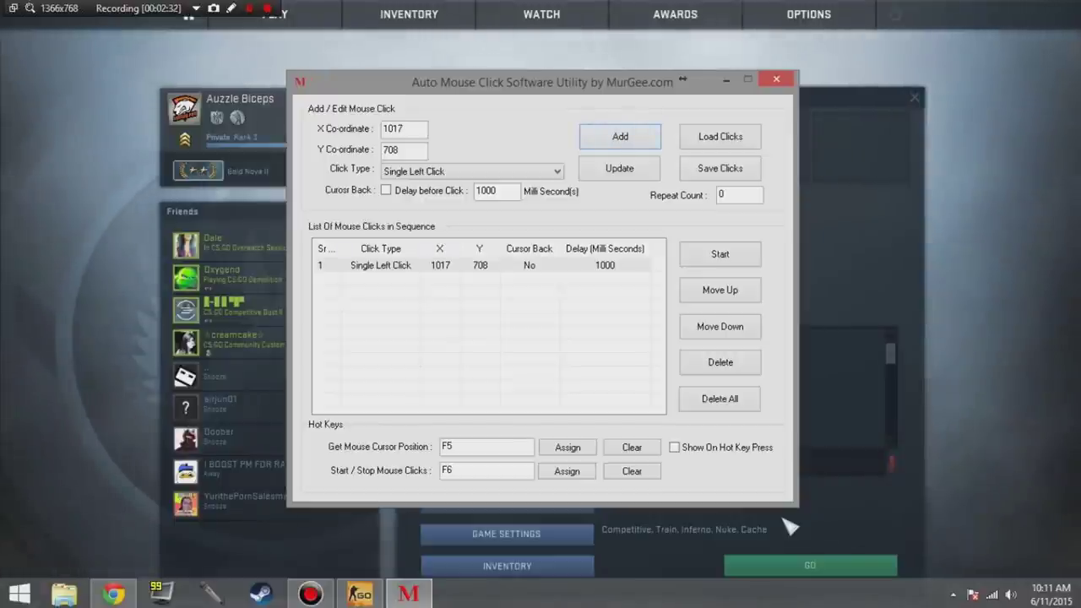
- Move the Auto Mouse Click window clear of the lobby's GO button and start a competitive match search in the game
left_click_drag(549, 82, 653, 67)
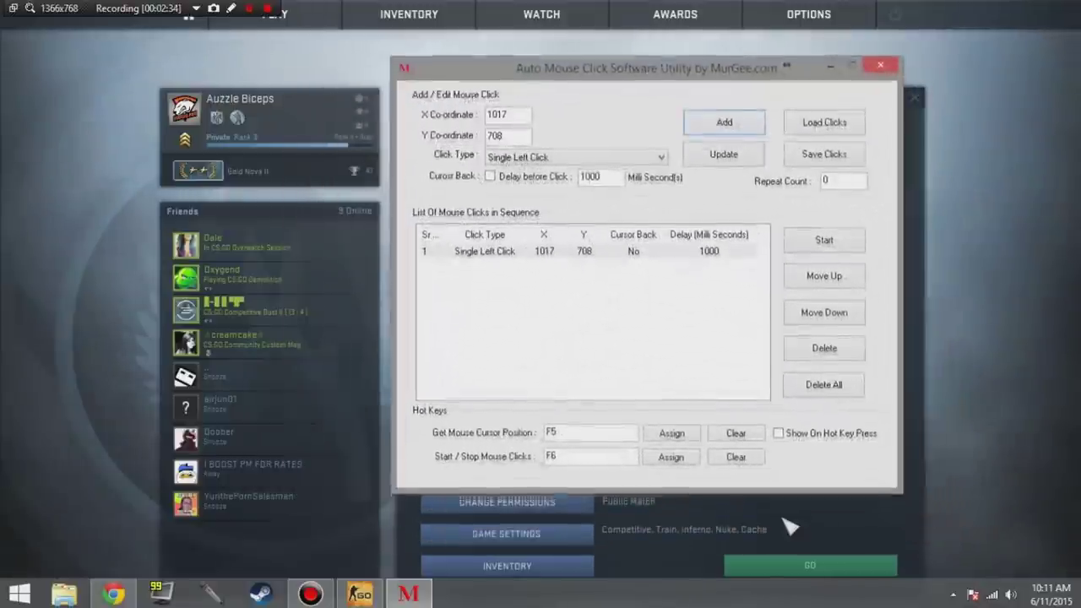
left_click(801, 574)
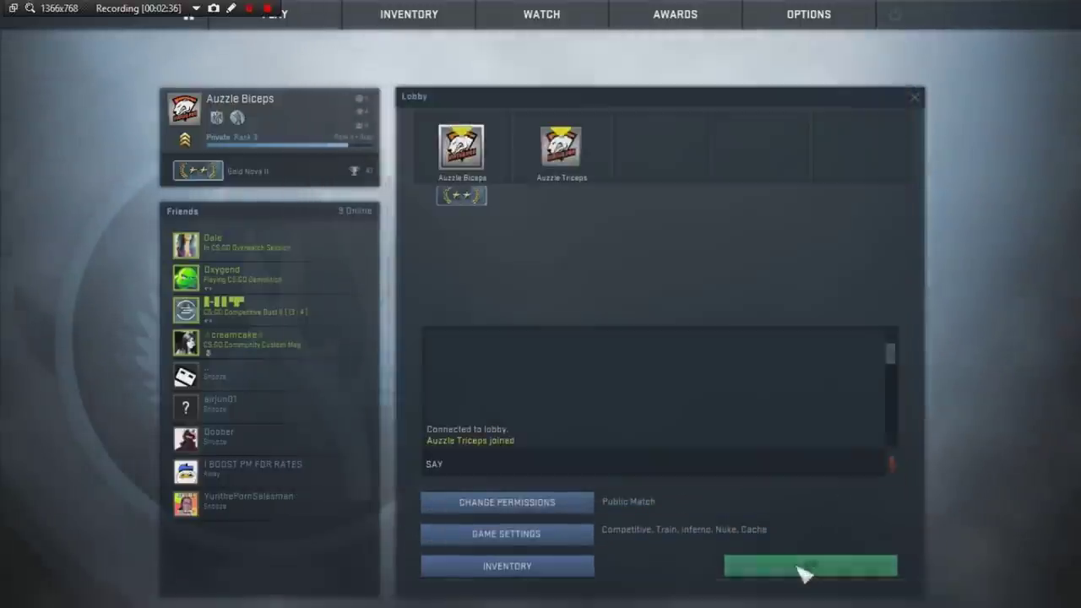
left_click(801, 574)
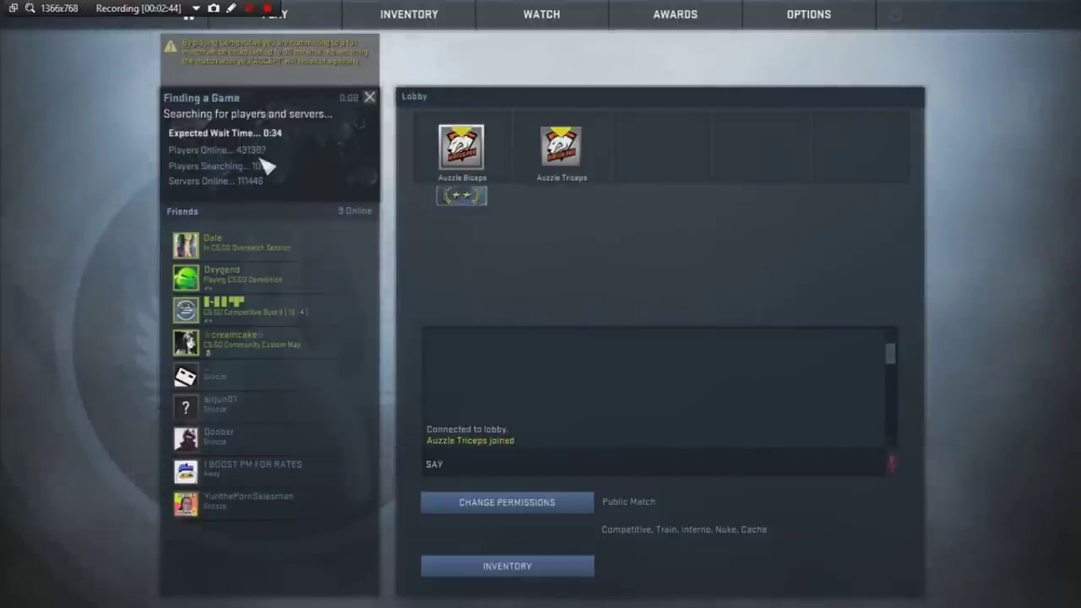
- Add a second single left click at X 324, Y 197 with a 1000 ms delay, and cancel the match search
key("alt+Tab")
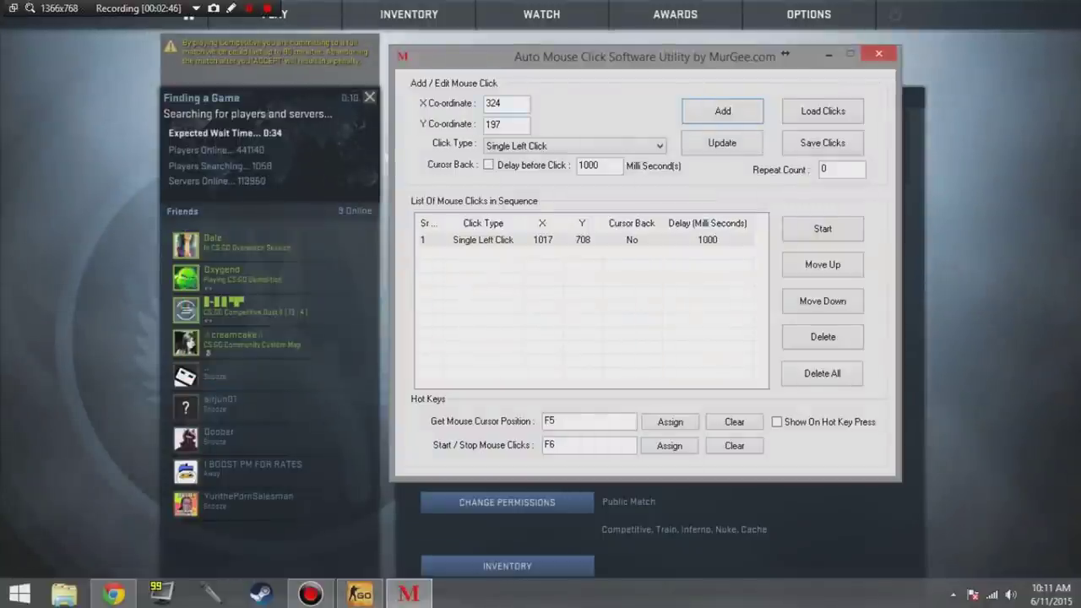
left_click(724, 112)
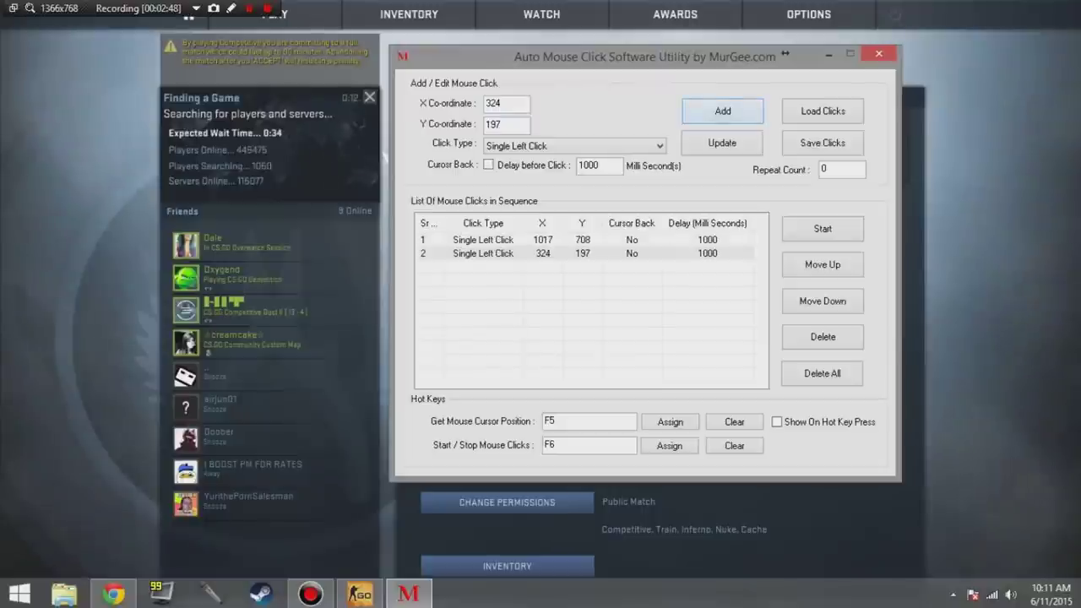
left_click(369, 98)
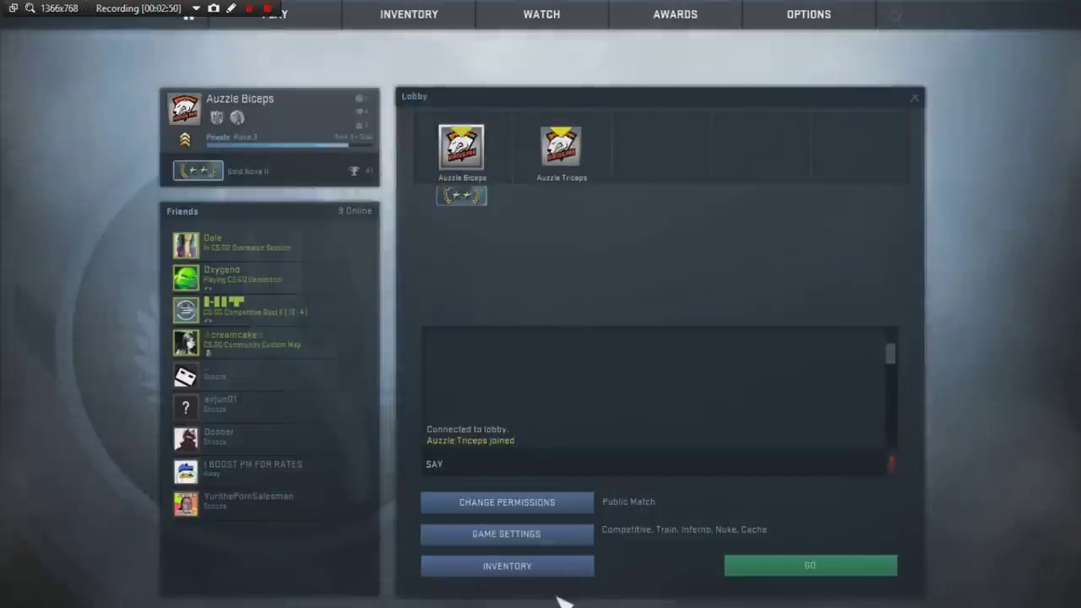
- Switch to Auto Mouse Click, review the two click entries and the start/stop hot key, and minimize the utility
key("alt+Tab")
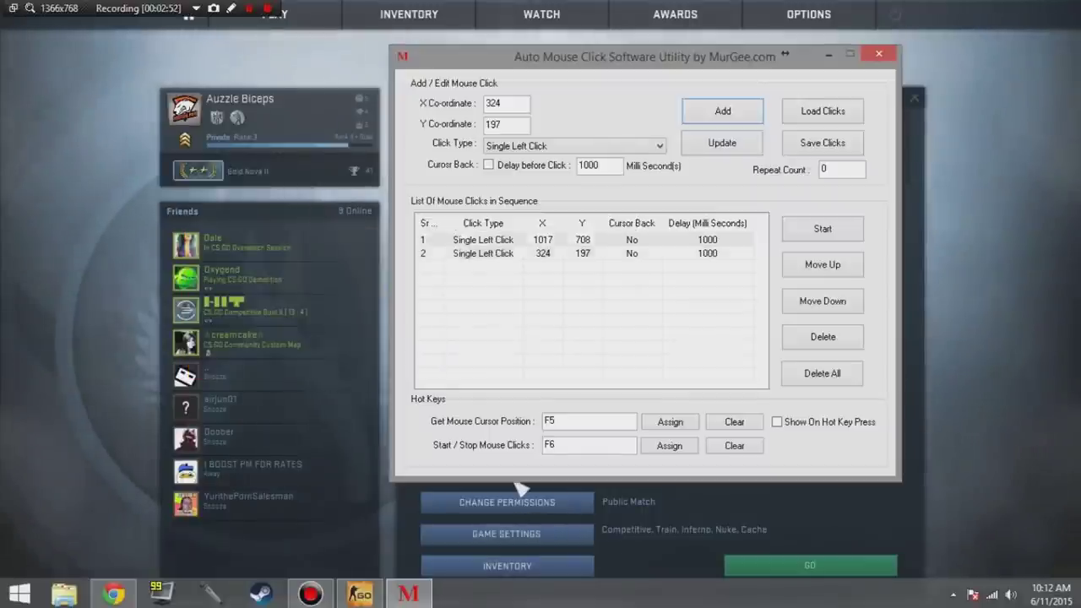
key("Up")
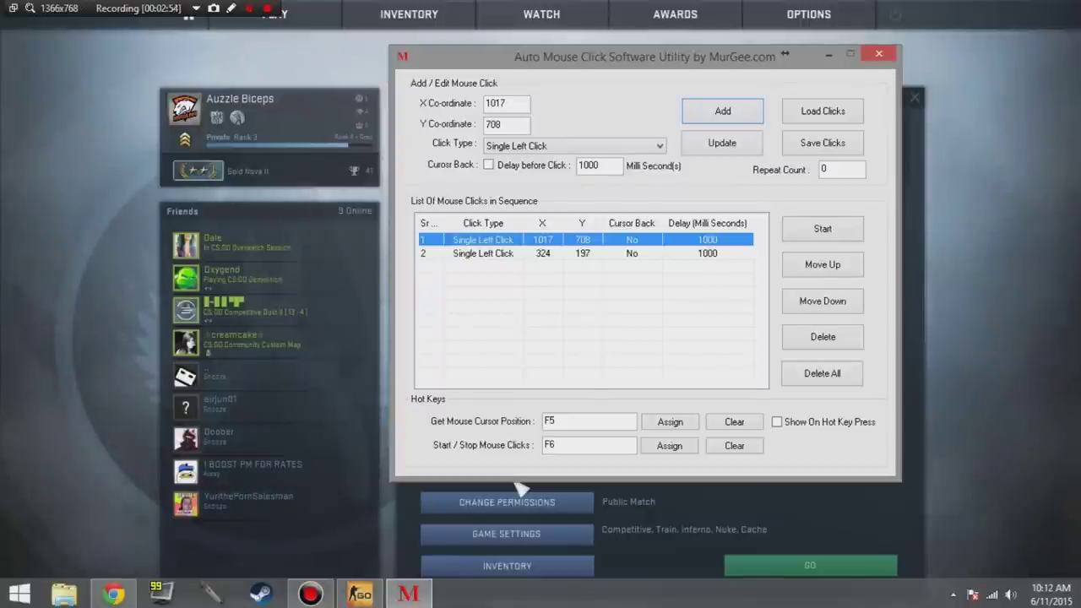
key("Down")
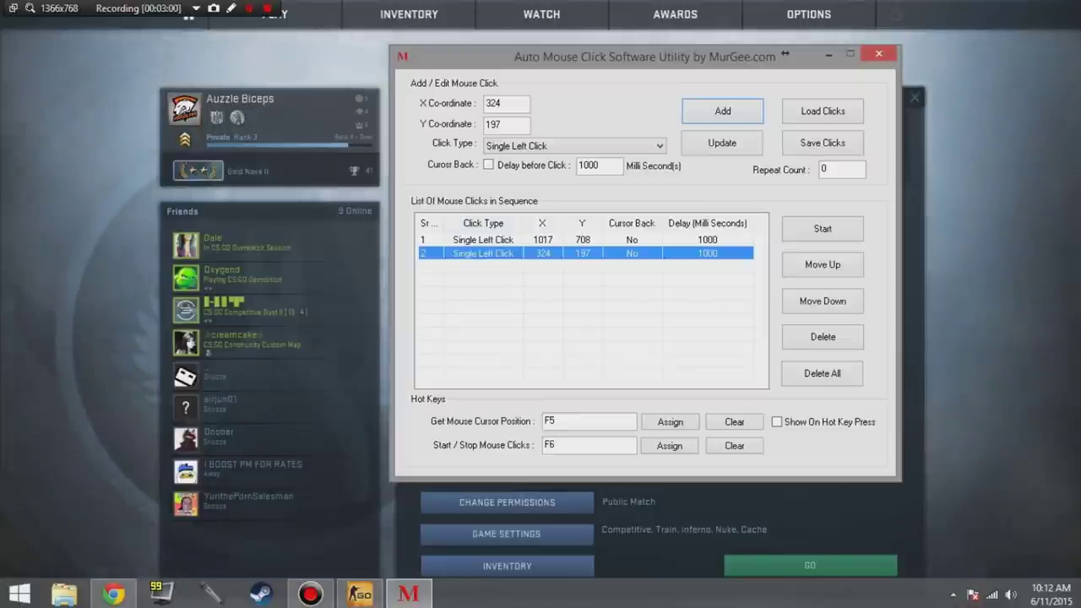
left_click(591, 321)
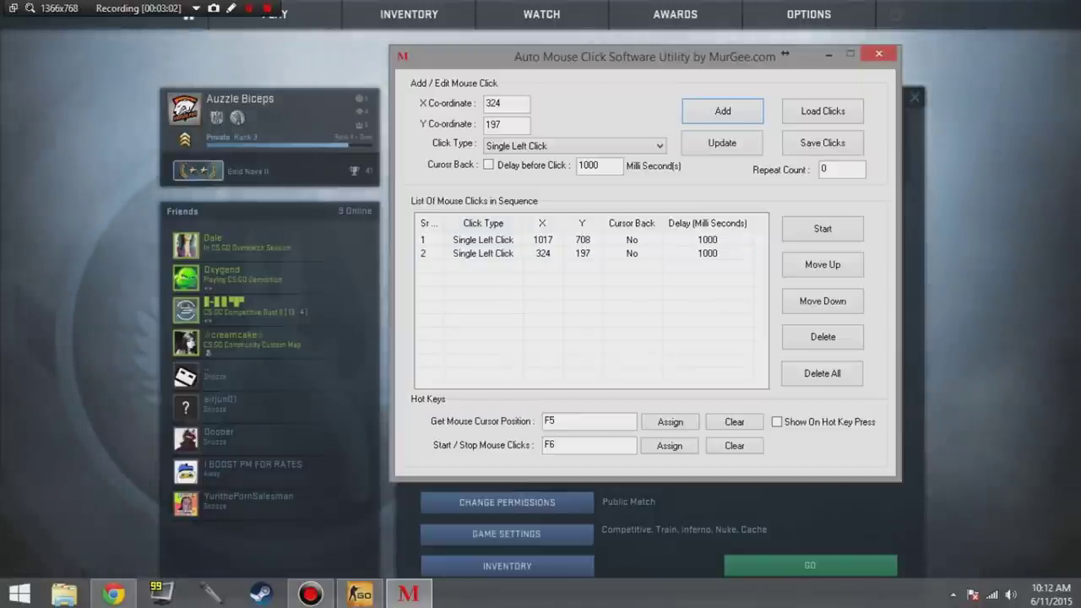
left_click(543, 254)
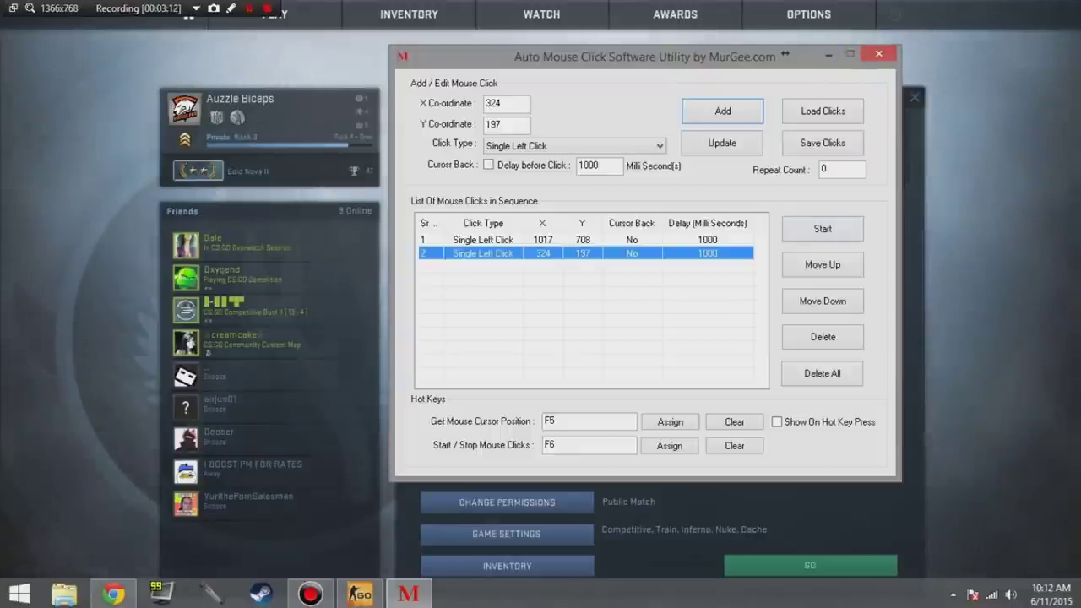
left_click(571, 446)
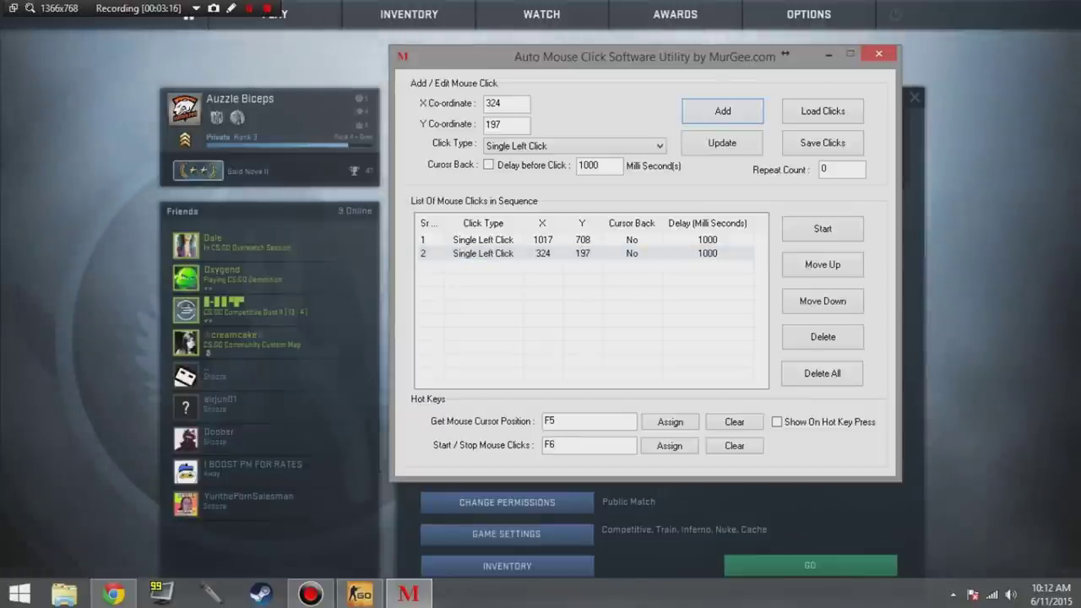
left_click(829, 54)
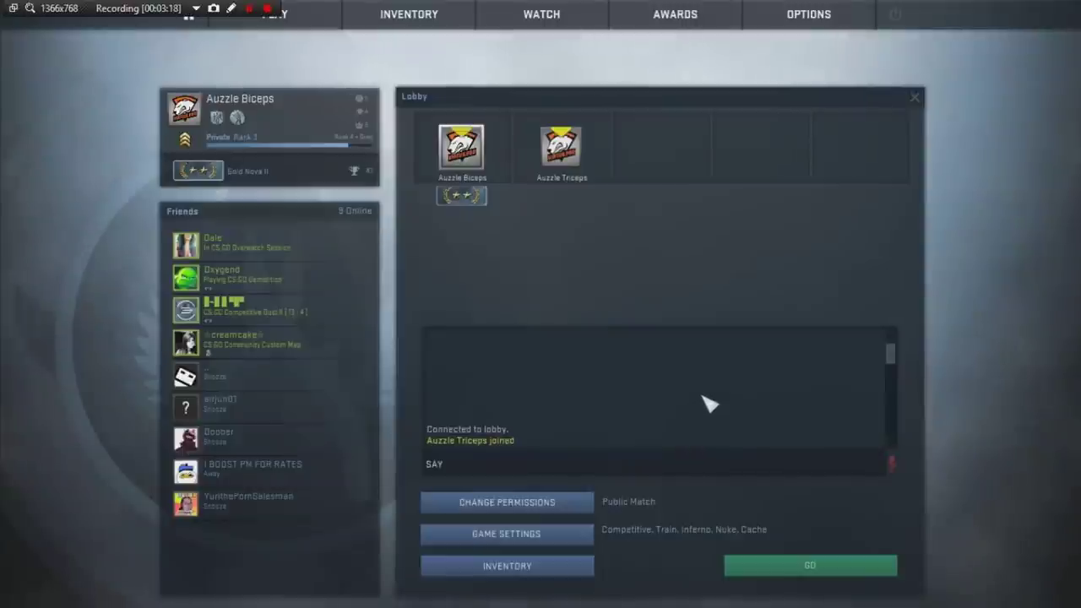
- Start a competitive match search from the lobby, accept the match offered and dismiss it
left_click(809, 567)
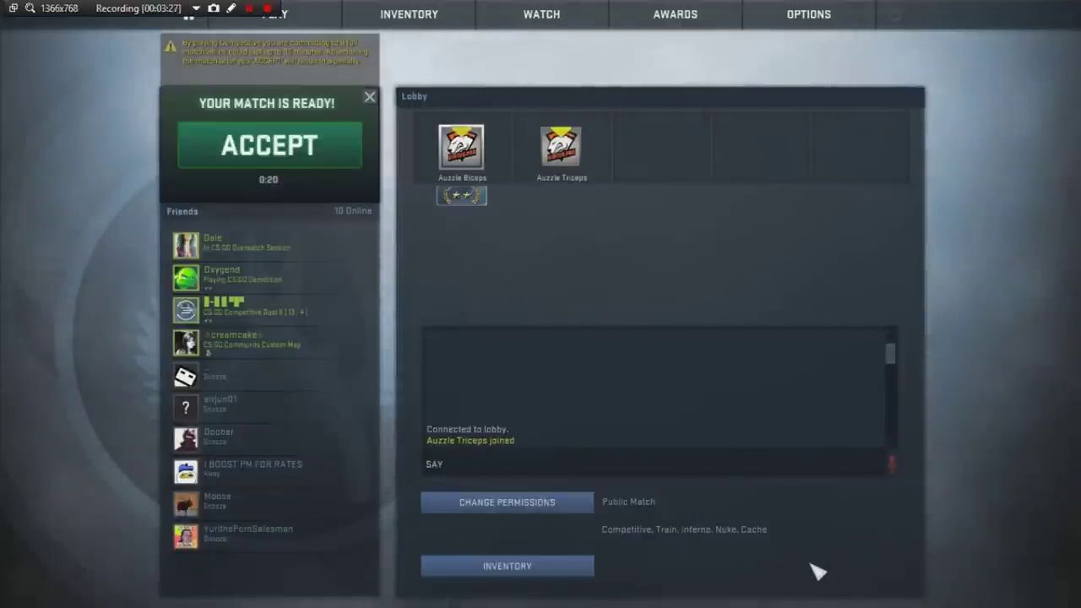
left_click(266, 163)
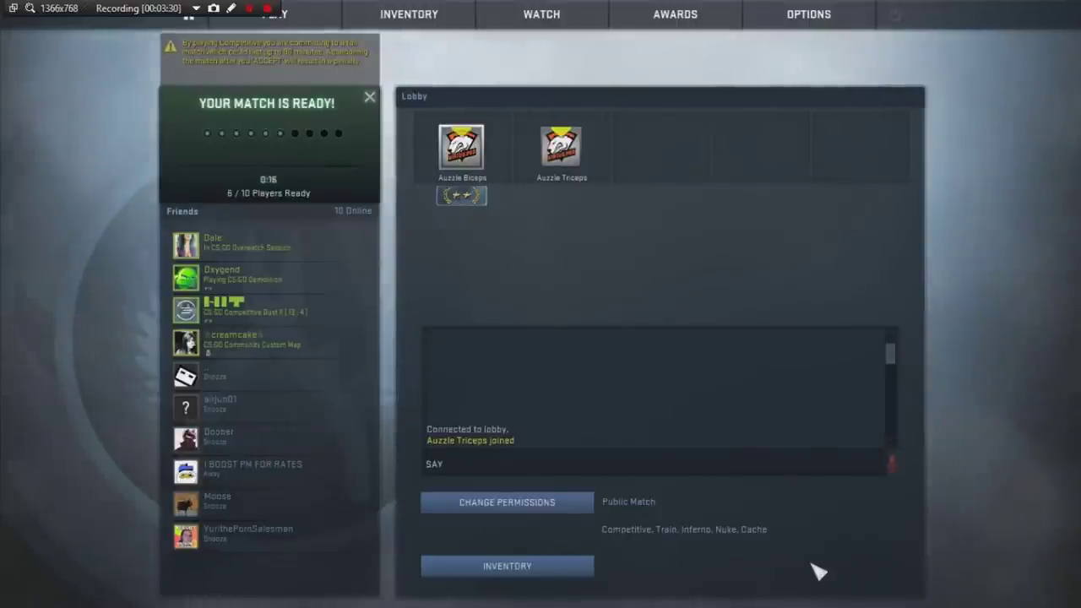
left_click(370, 99)
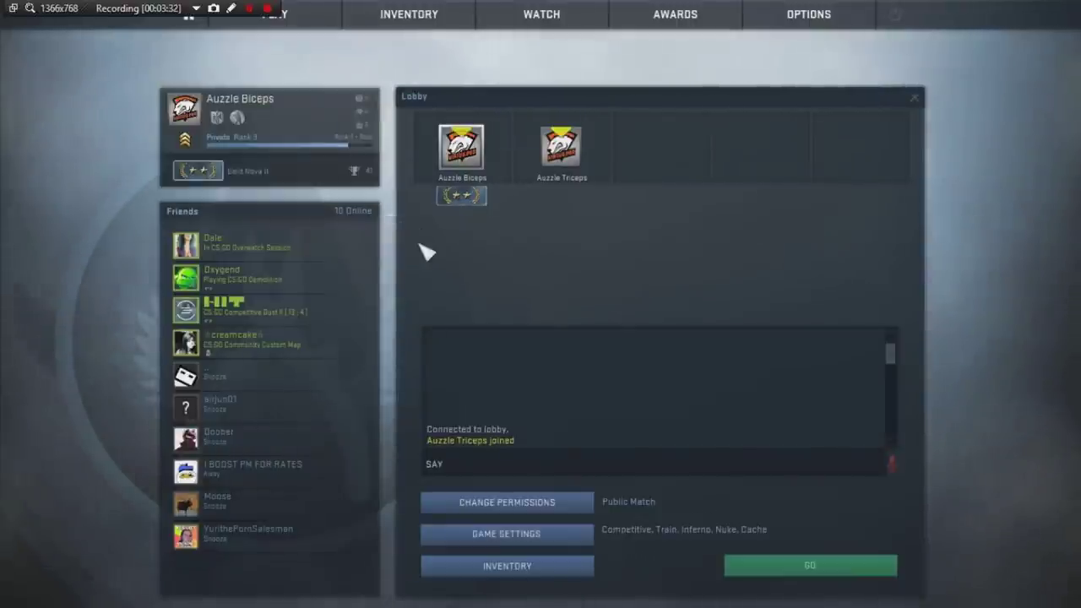
- Load the de_nuke map with the map command in the developer console and join the Terrorist team
key("grave")
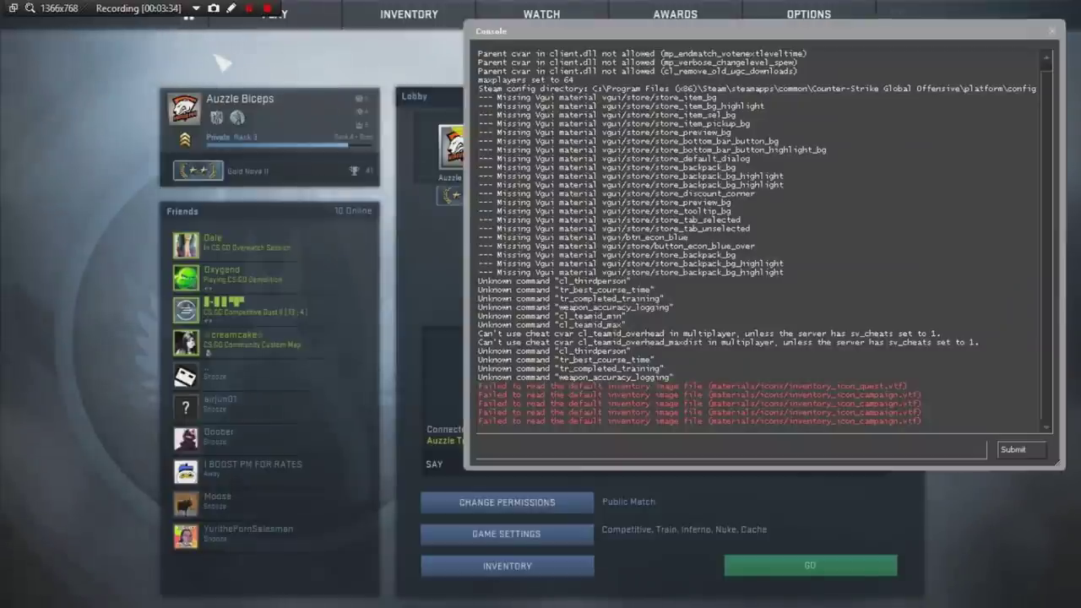
type("map")
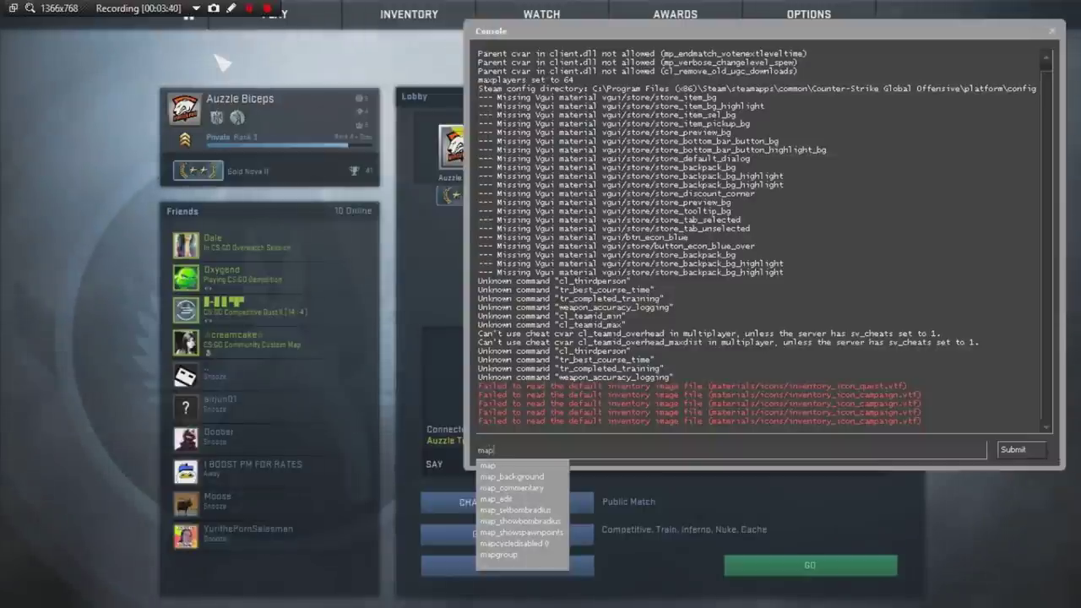
type("nu")
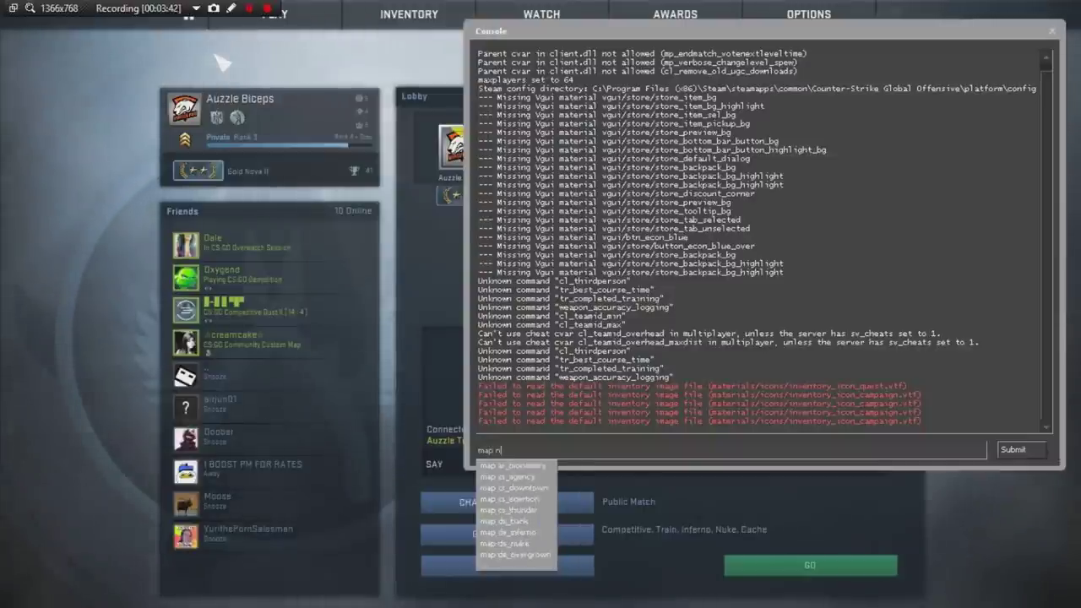
key("Return")
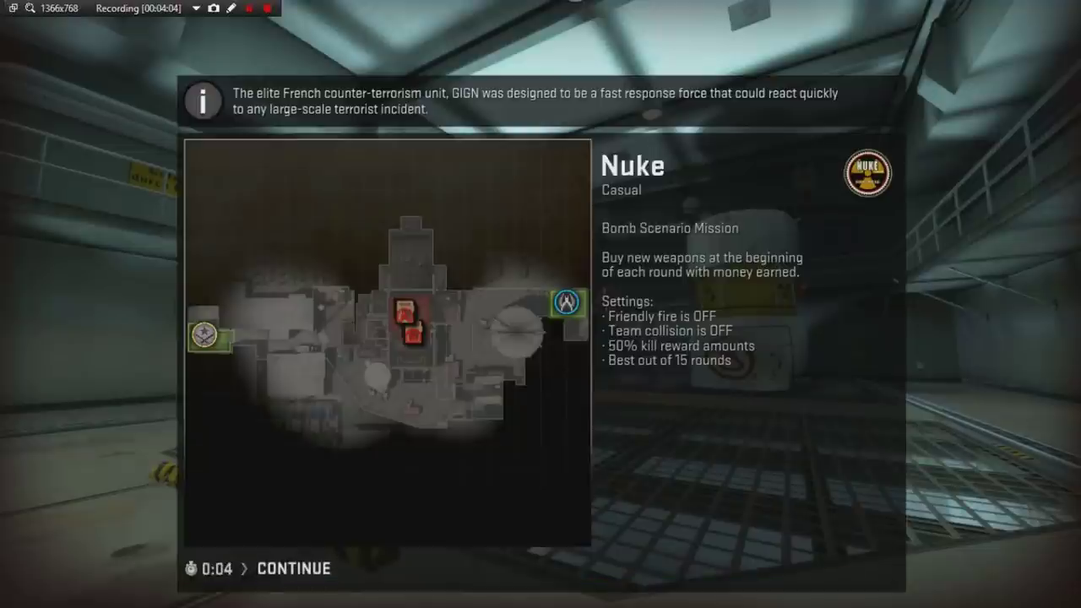
left_click(311, 578)
left_click(652, 282)
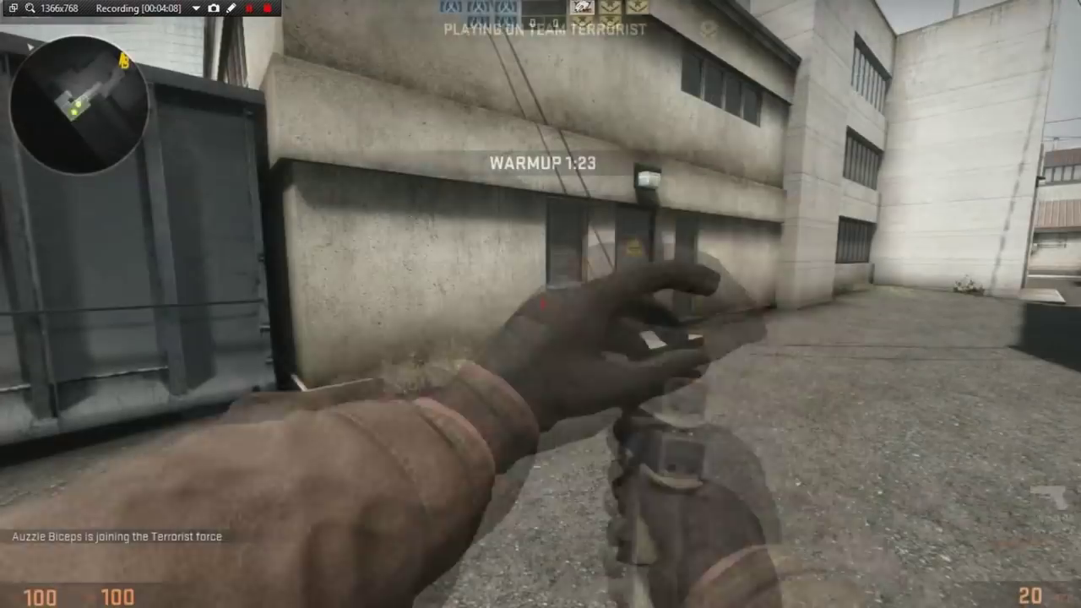
key("w")
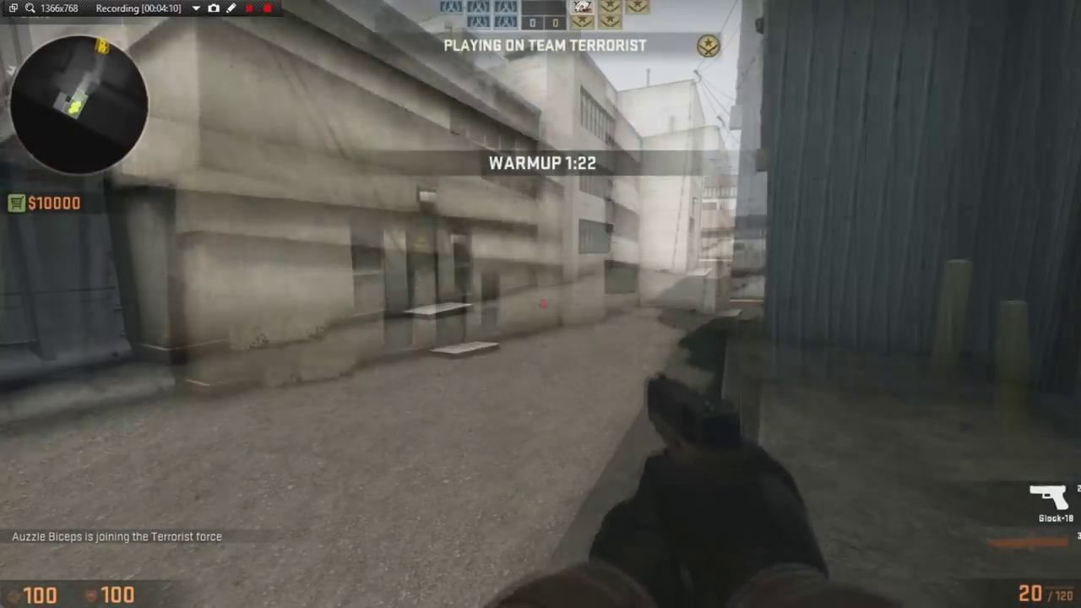
- Run the +forward and +back commands in the developer console and close the console
key("grave")
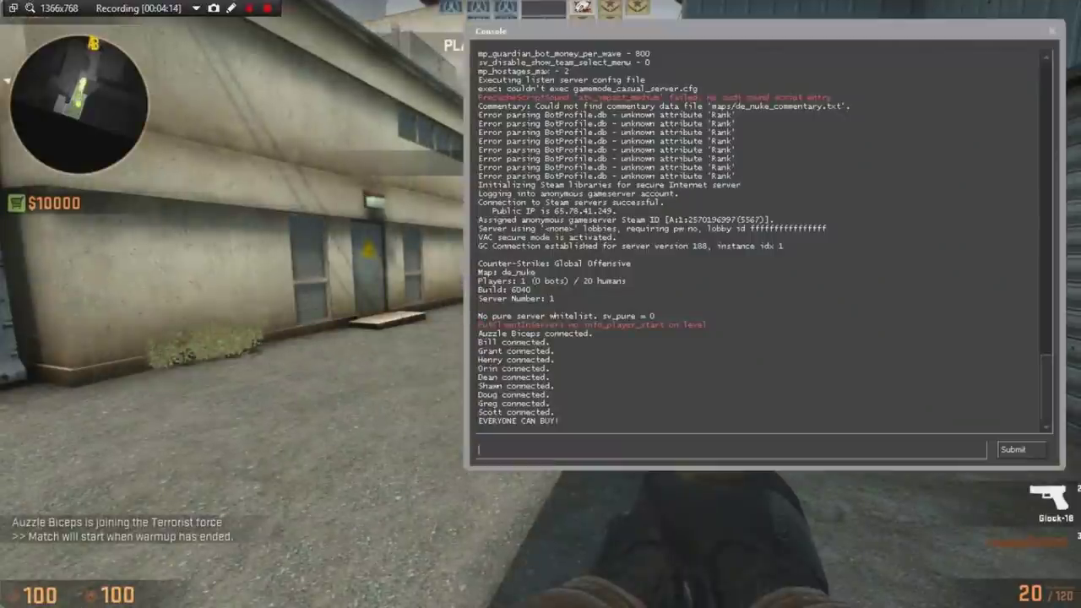
type("+forwa")
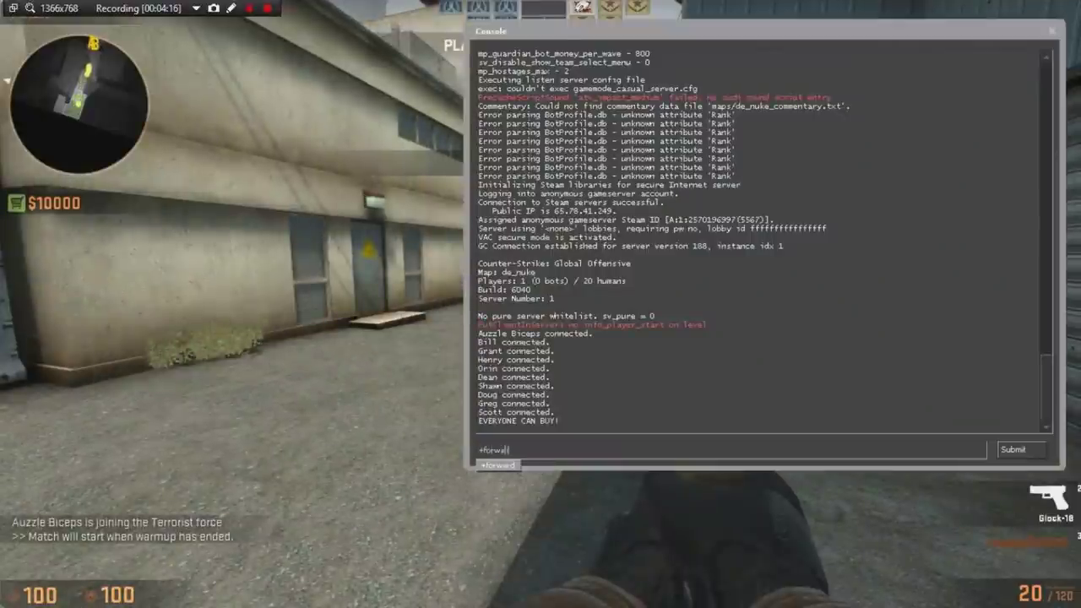
type("r")
key("Return")
type("+")
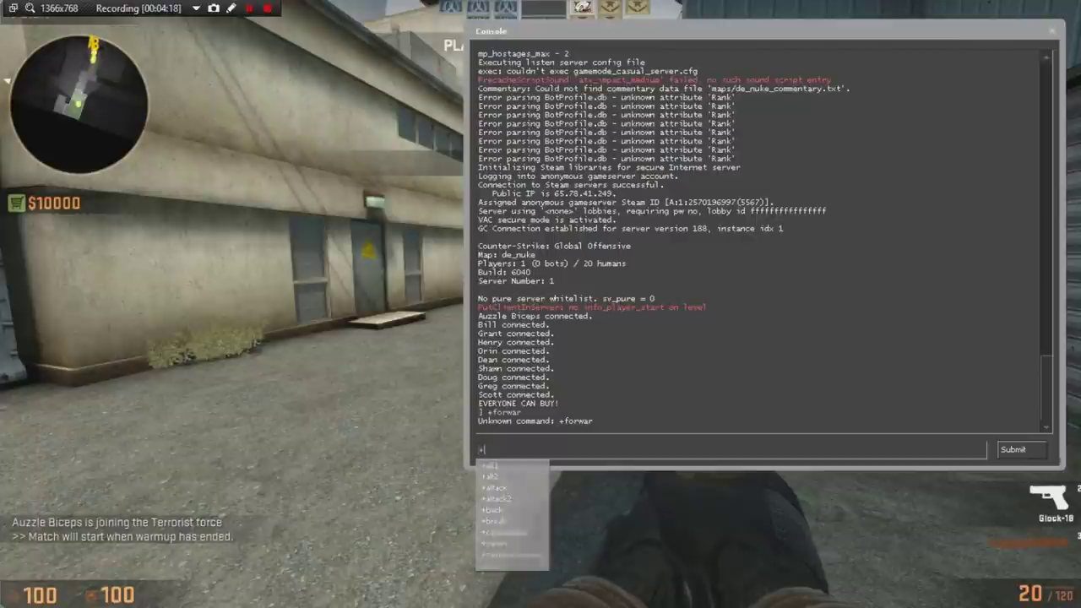
type("forward")
key("Return")
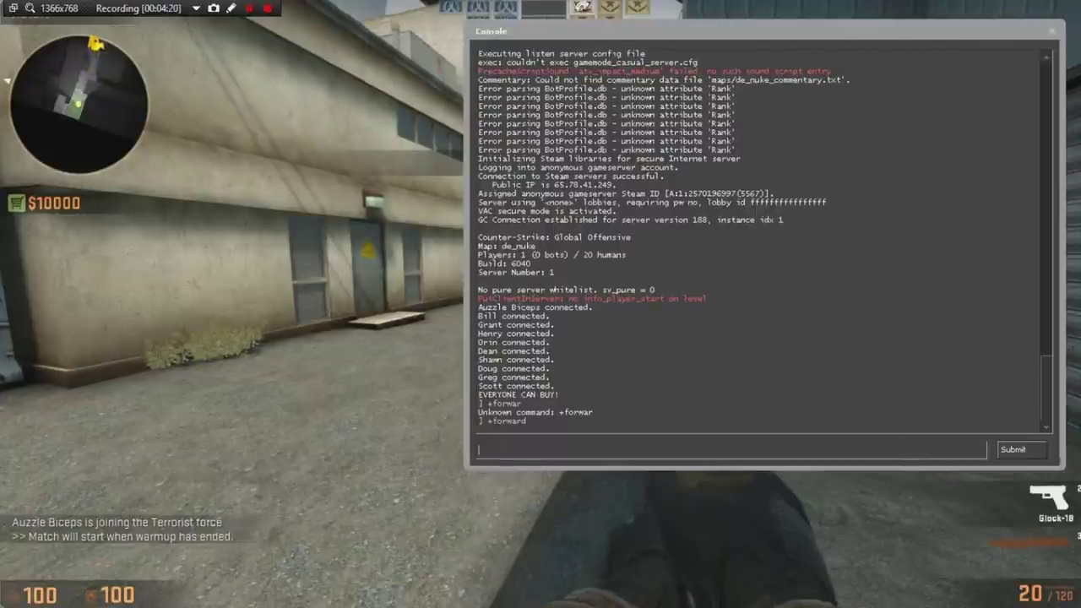
type("+back")
key("Return")
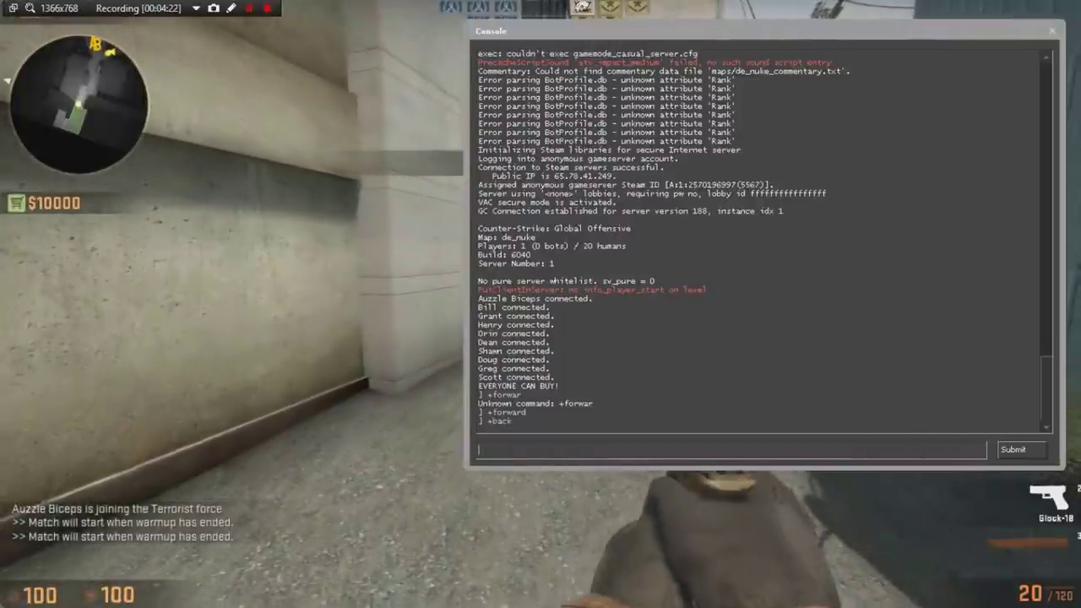
key("grave")
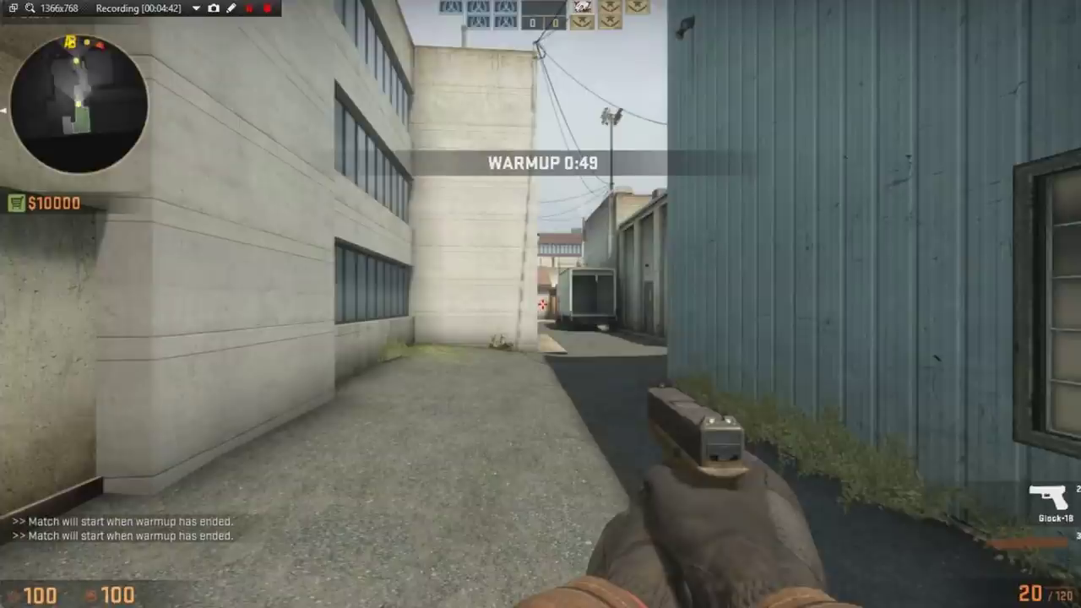
- Bind the Fire action to the M key in the game's keyboard and mouse settings
key("Escape")
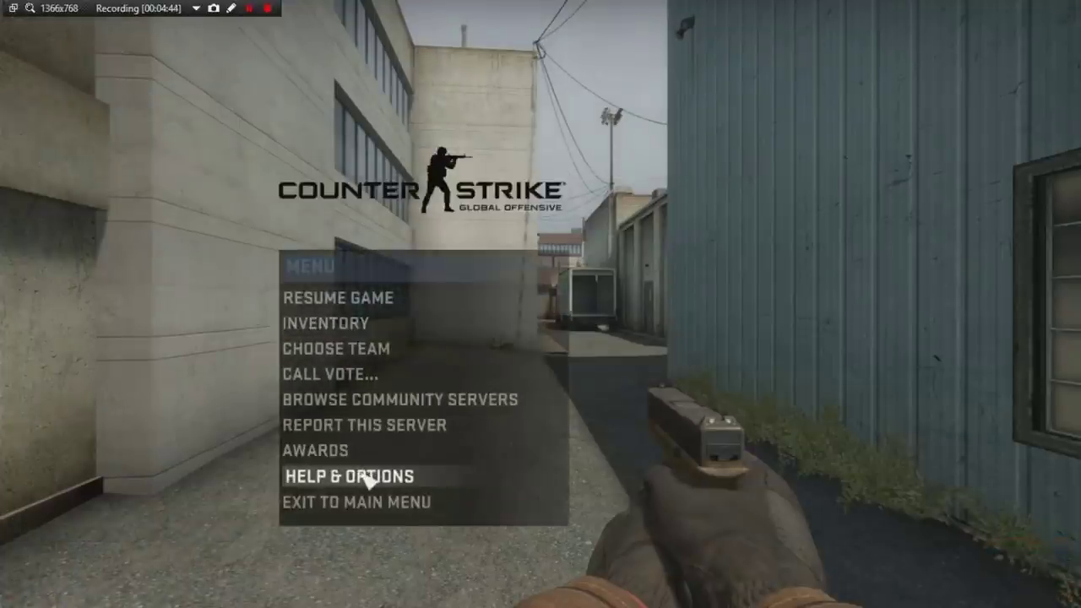
left_click(367, 478)
left_click(388, 386)
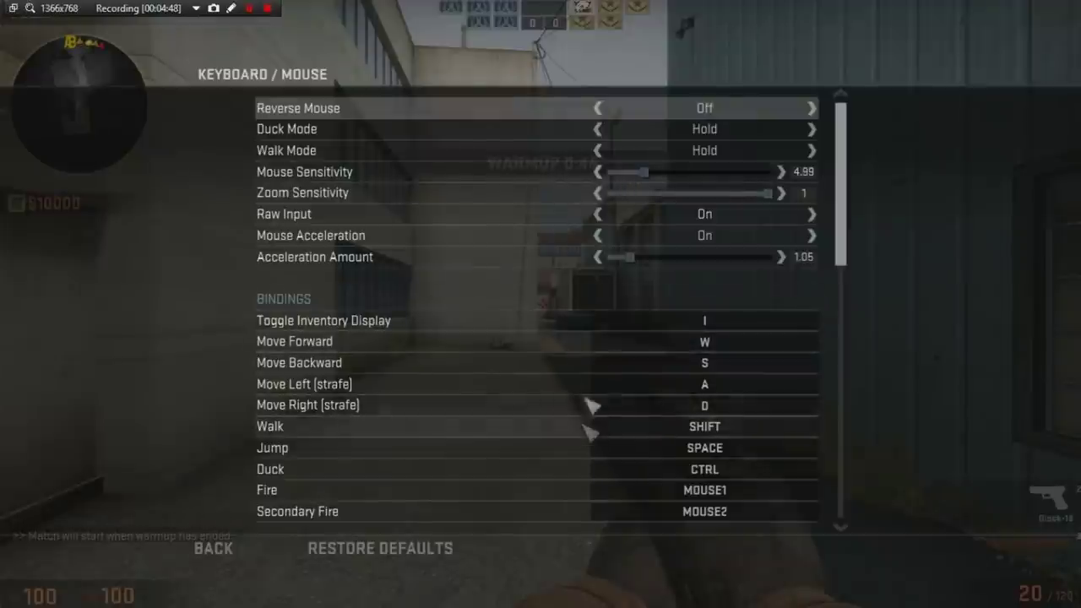
double_click(667, 496)
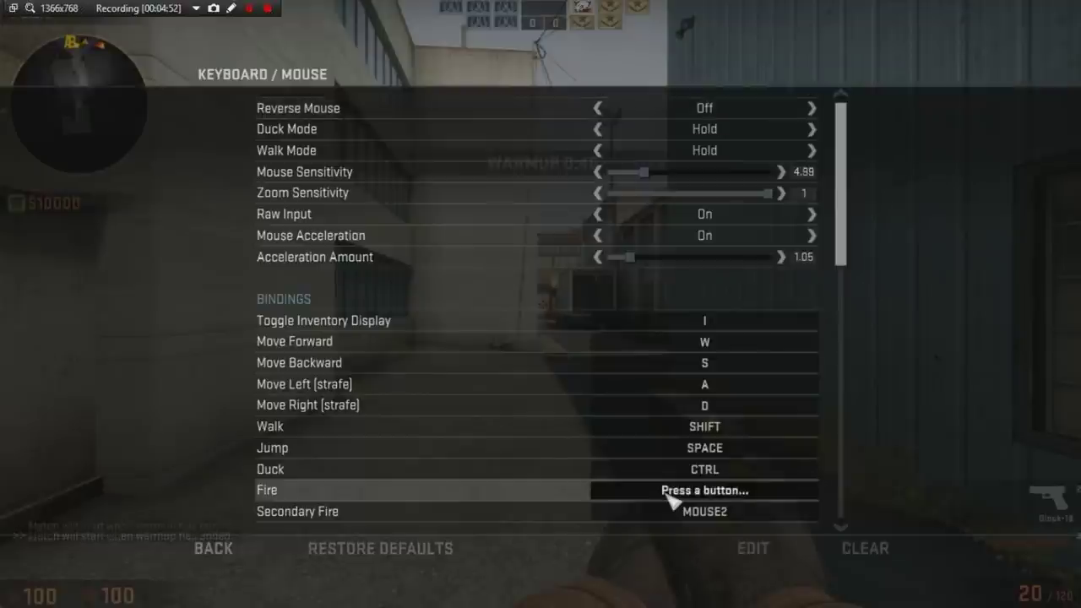
left_click(397, 495)
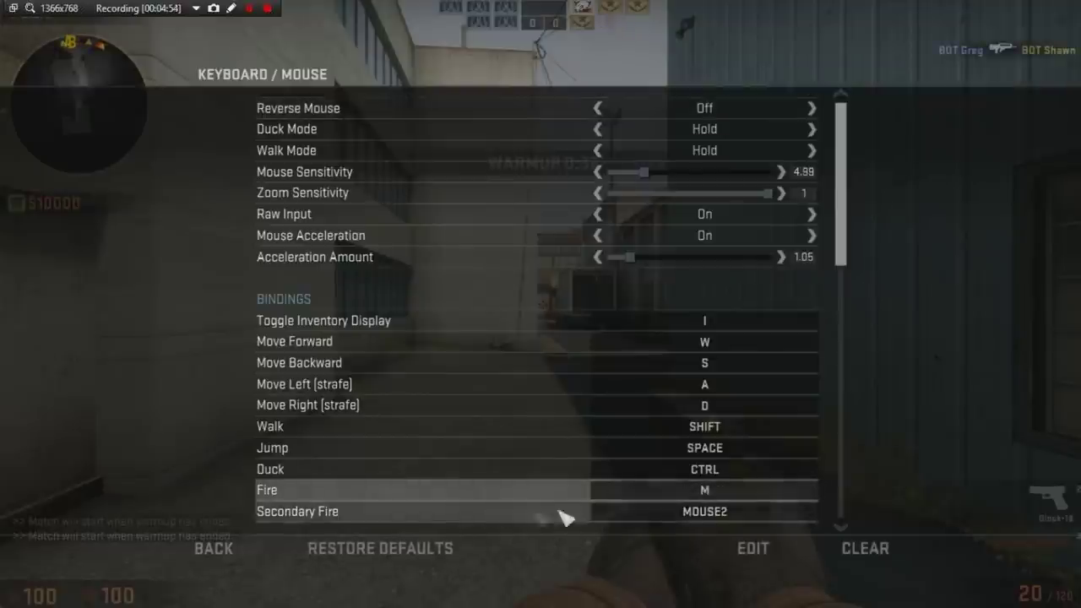
- Set the Fire binding back to MOUSE1 and resume the game
double_click(673, 492)
left_click(681, 493)
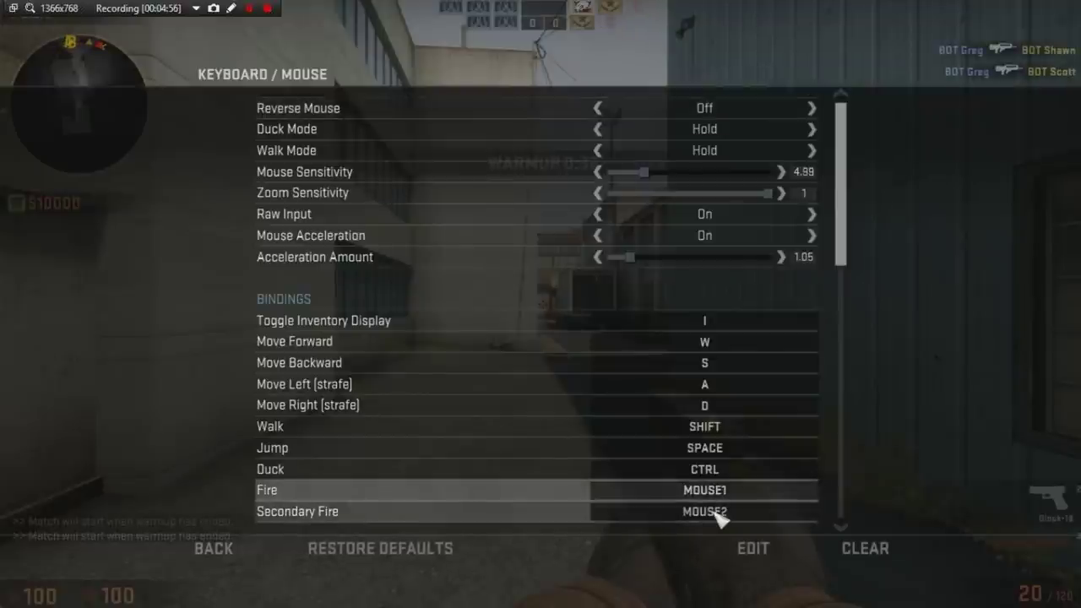
key("Escape")
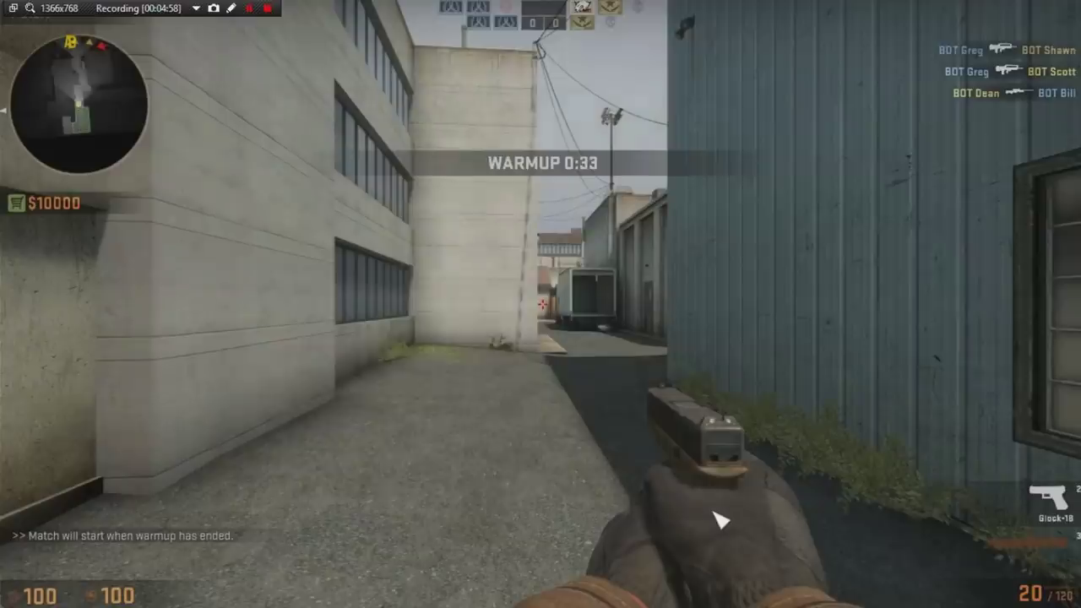
key("Escape")
key("Escape")
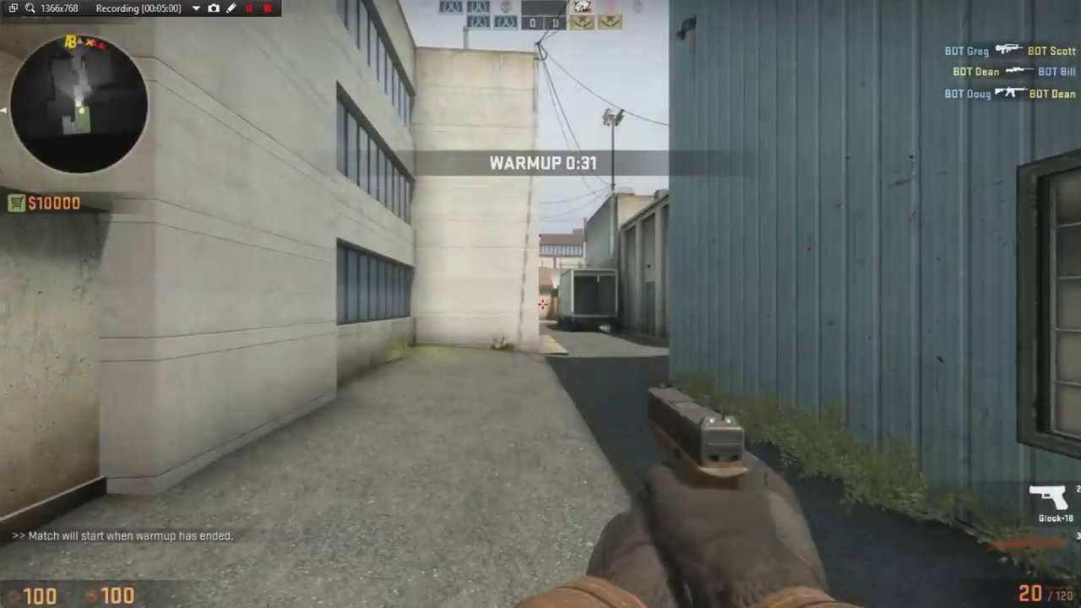
- Strafe the player to the left and fire several Glock-18 shots down the alley
key("a")
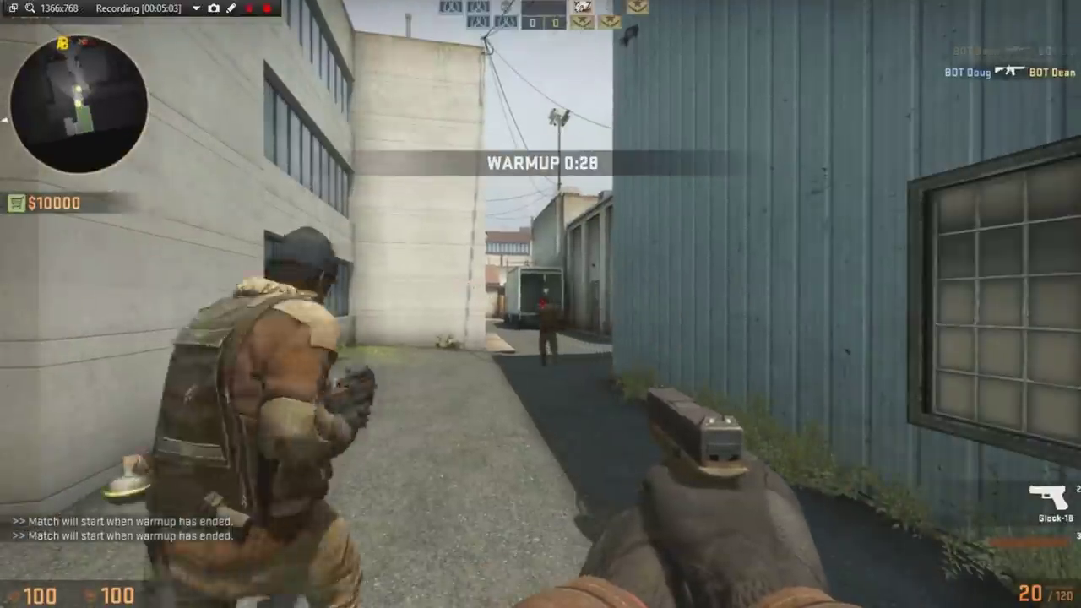
left_click(541, 304)
left_click(540, 304)
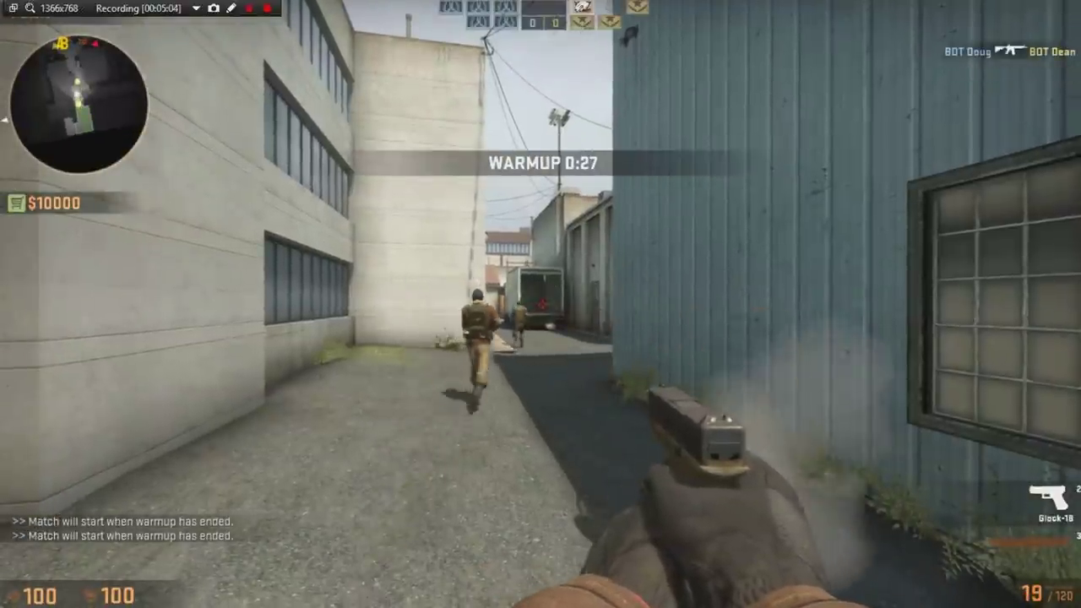
left_click(541, 304)
left_click(541, 304)
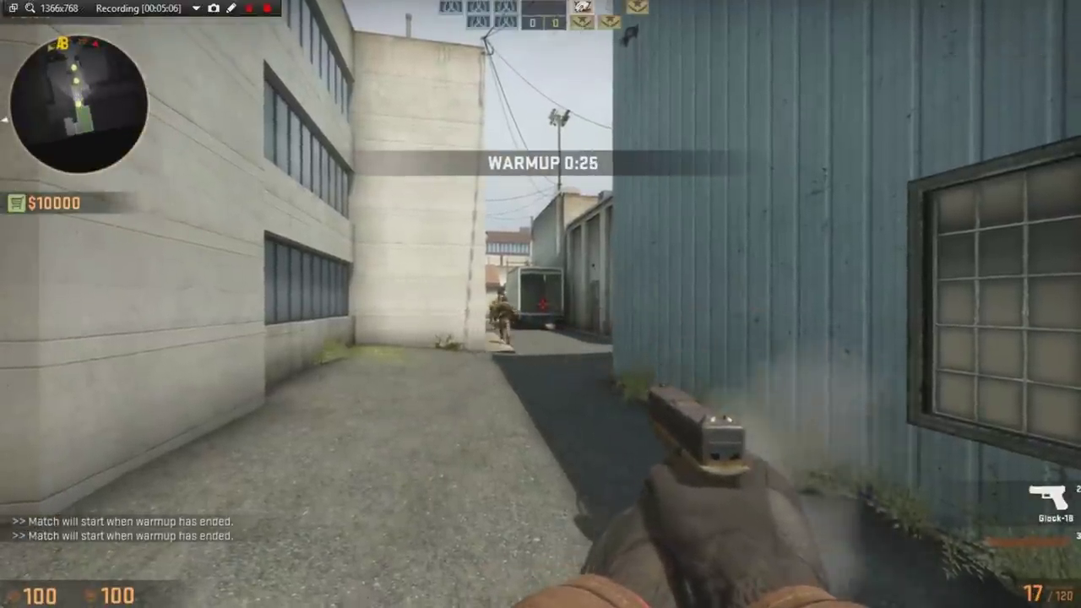
left_click(541, 304)
left_click(541, 304)
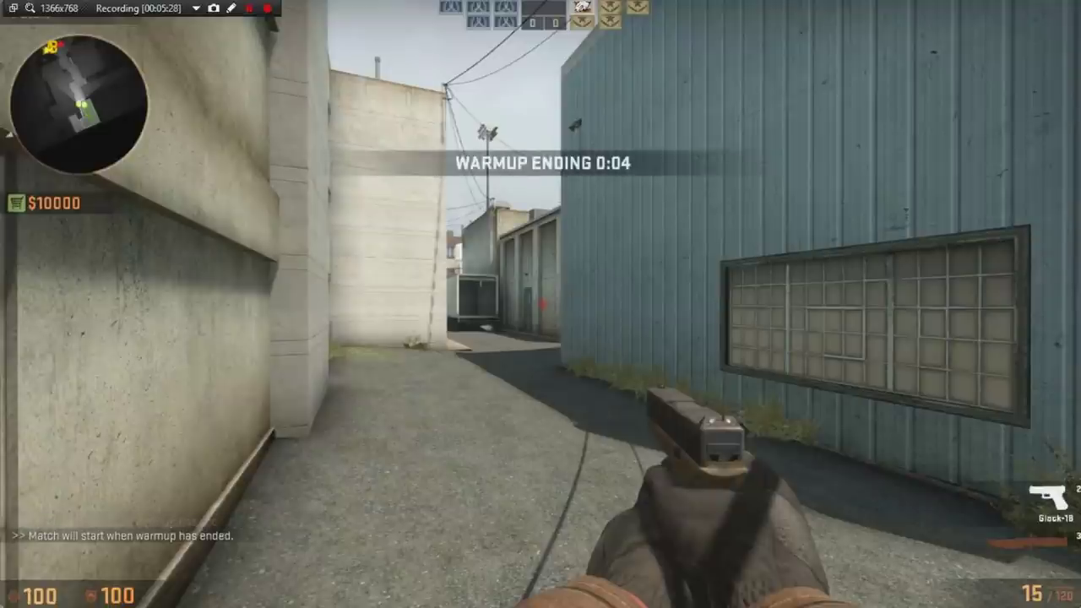
- Start leaving the Nuke match for the main menu
mouse_move(541, 304)
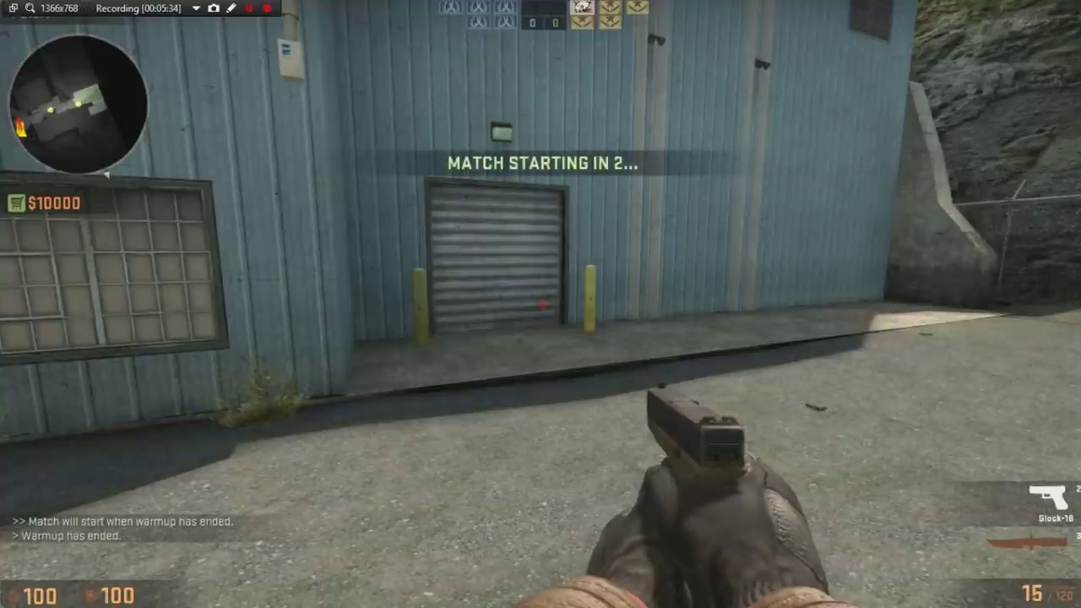
key("Escape")
left_click(341, 507)
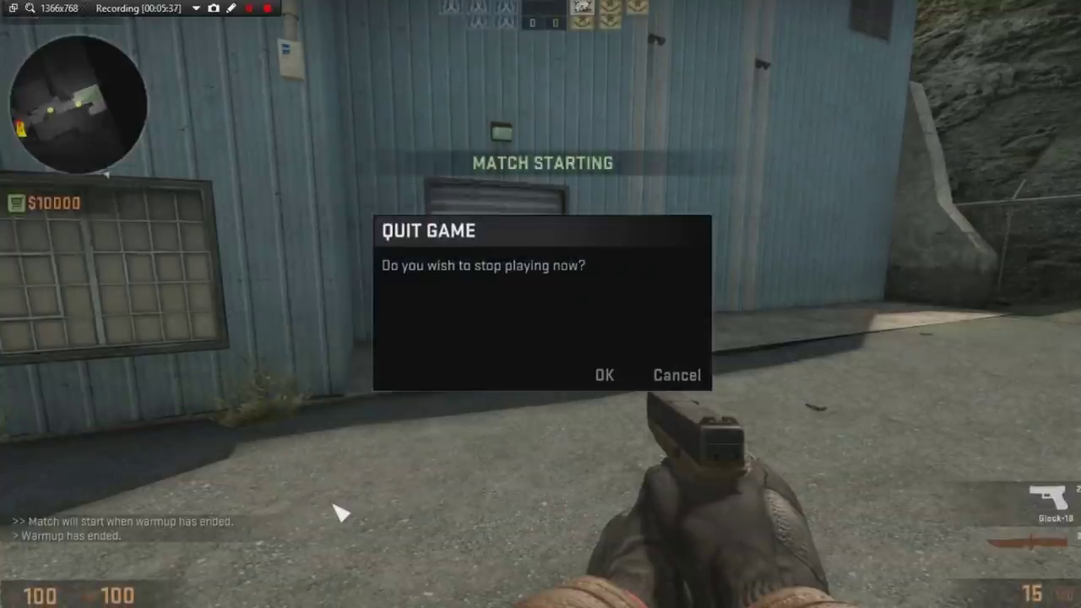